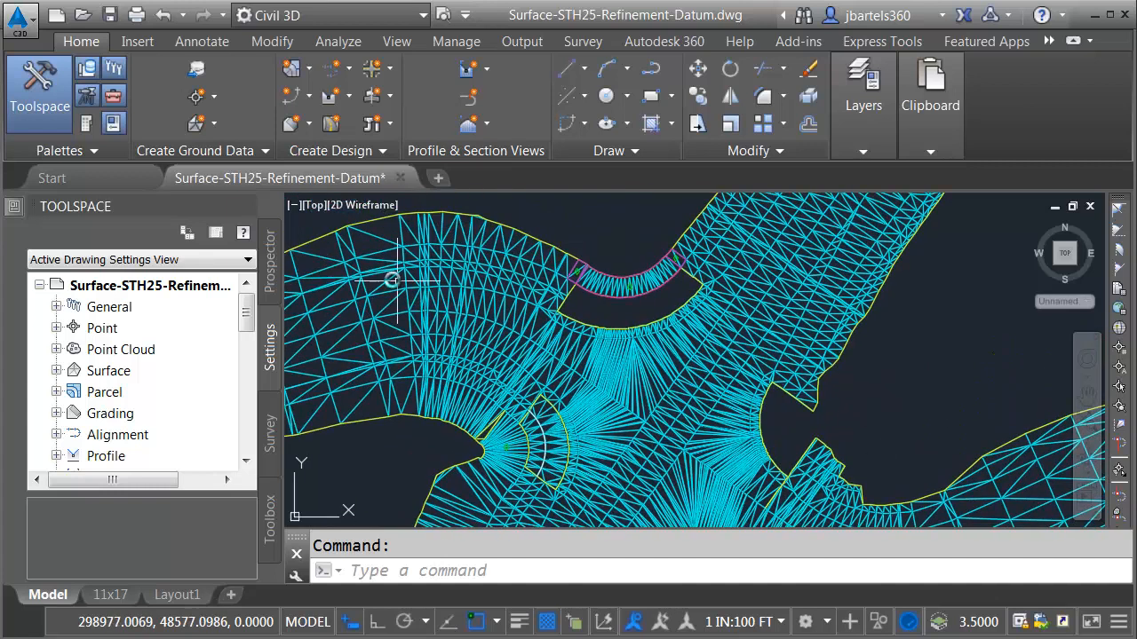
# Step: Split the model space display into two vertical viewports
pyautogui.click(292, 205)
pyautogui.moveTo(348, 248)
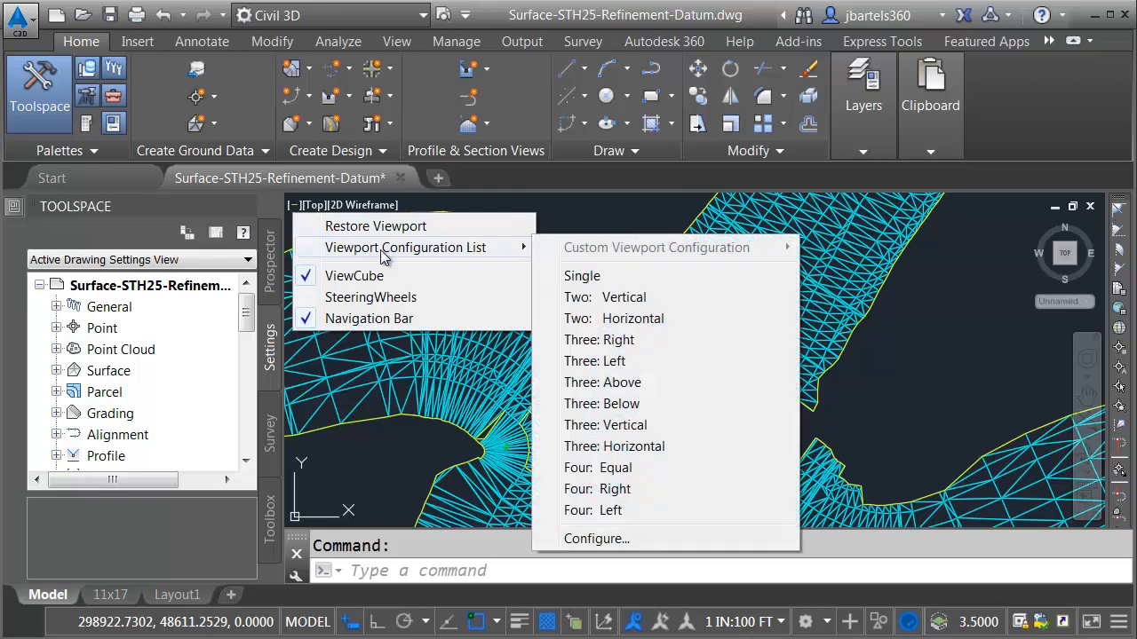
pyautogui.click(604, 298)
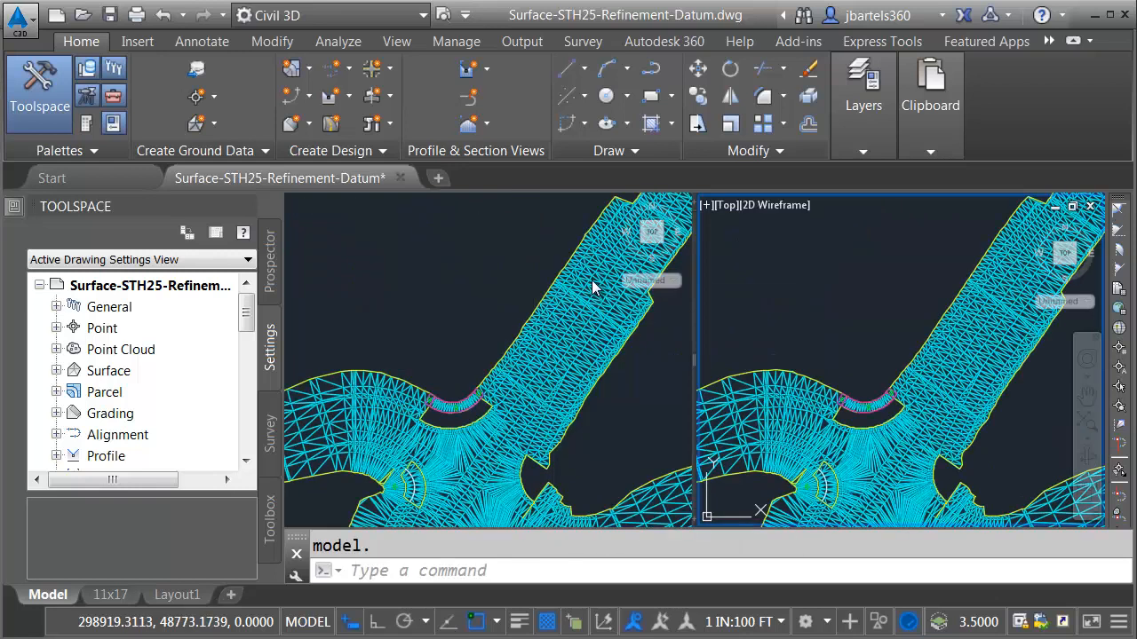
# Step: Apply the Shaded visual style to the right-hand viewport, focused on the road intersection
pyautogui.moveTo(858, 361); pyautogui.dragTo(870, 279, button='middle')
pyautogui.scroll(3, 858, 380)
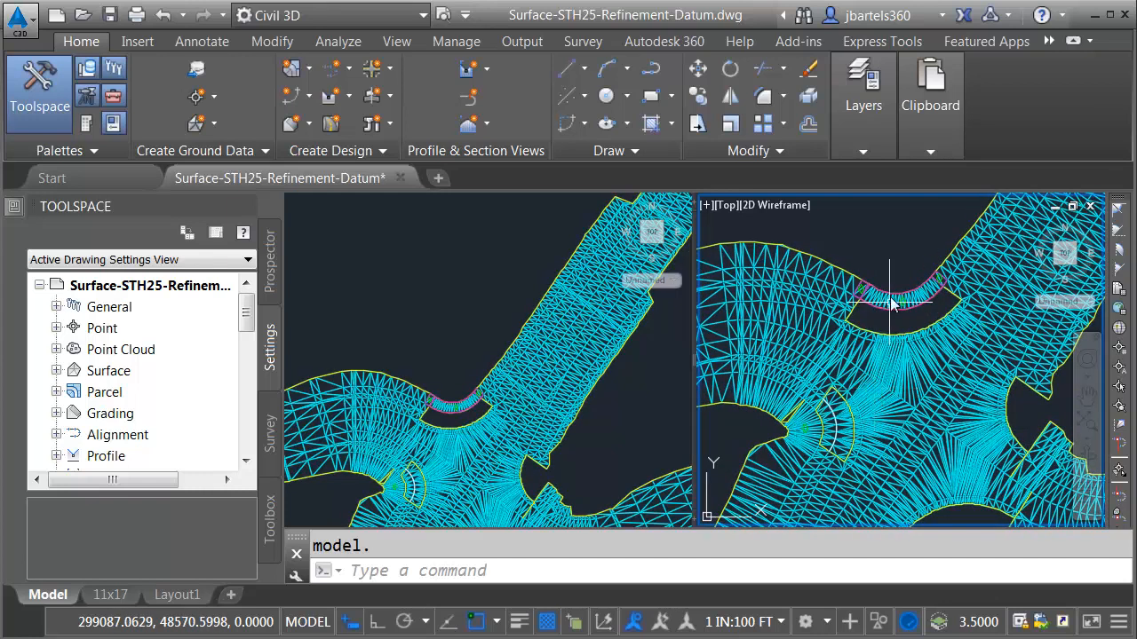
pyautogui.click(778, 205)
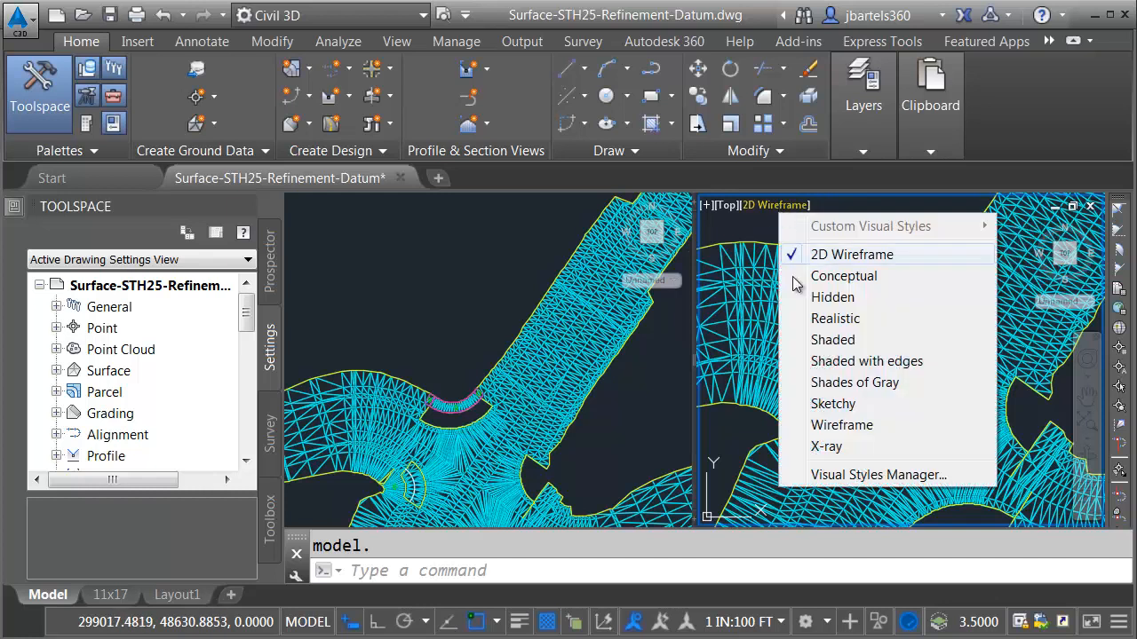
pyautogui.click(826, 340)
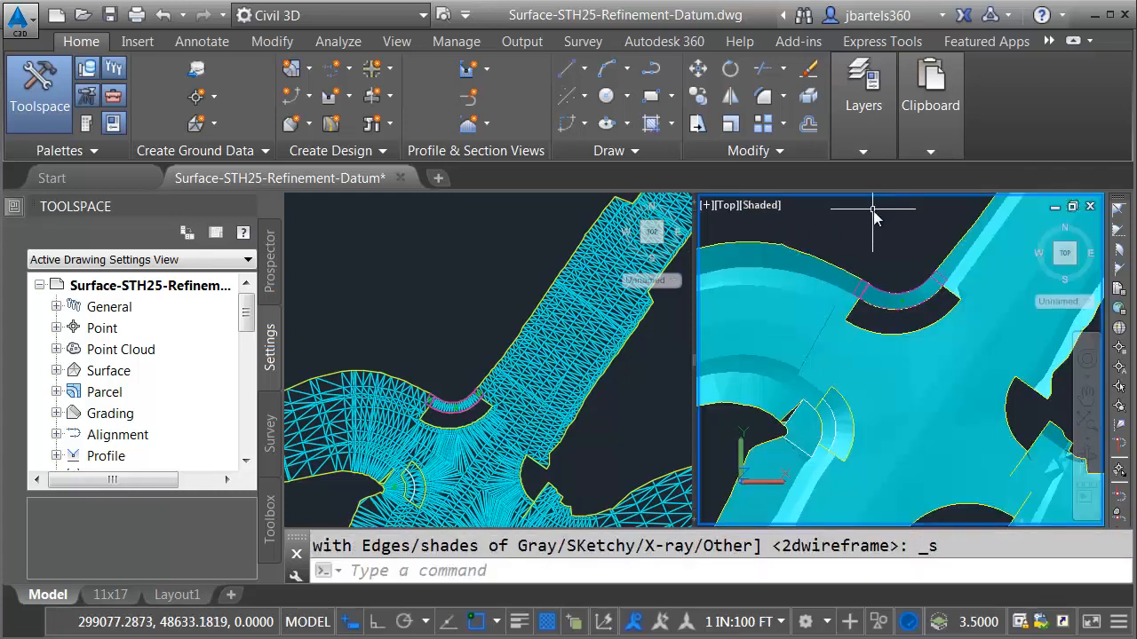
# Step: Examine the narrow triangular gap in the surface beside the curved boundary in both the wireframe and the shaded viewport
pyautogui.click(424, 313)
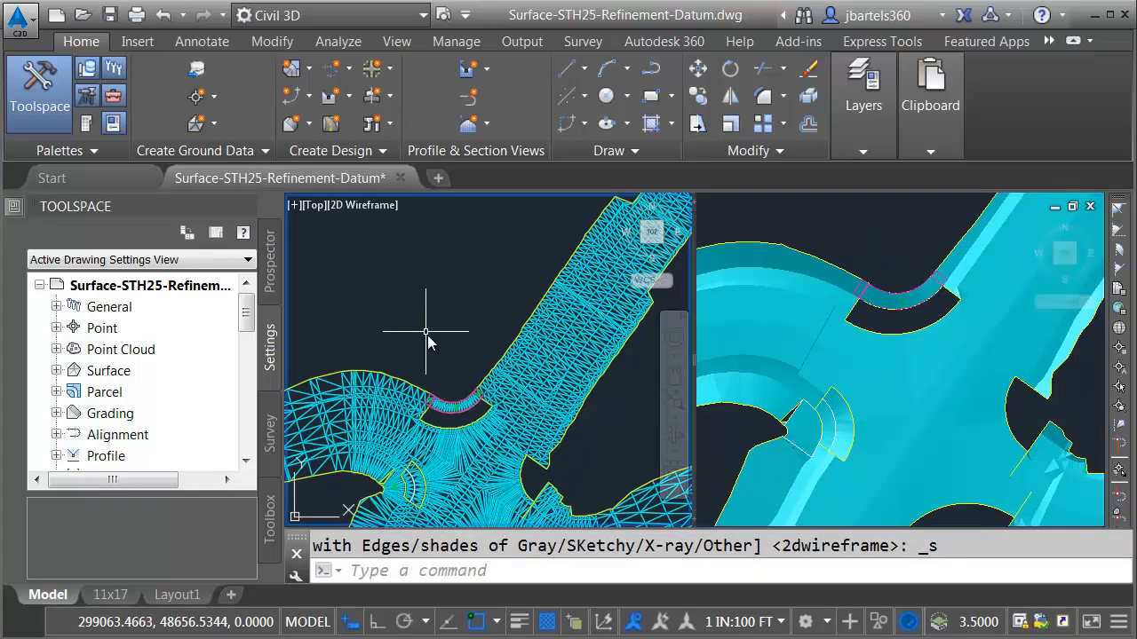
pyautogui.moveTo(443, 358); pyautogui.dragTo(467, 249, button='middle')
pyautogui.scroll(2, 461, 372)
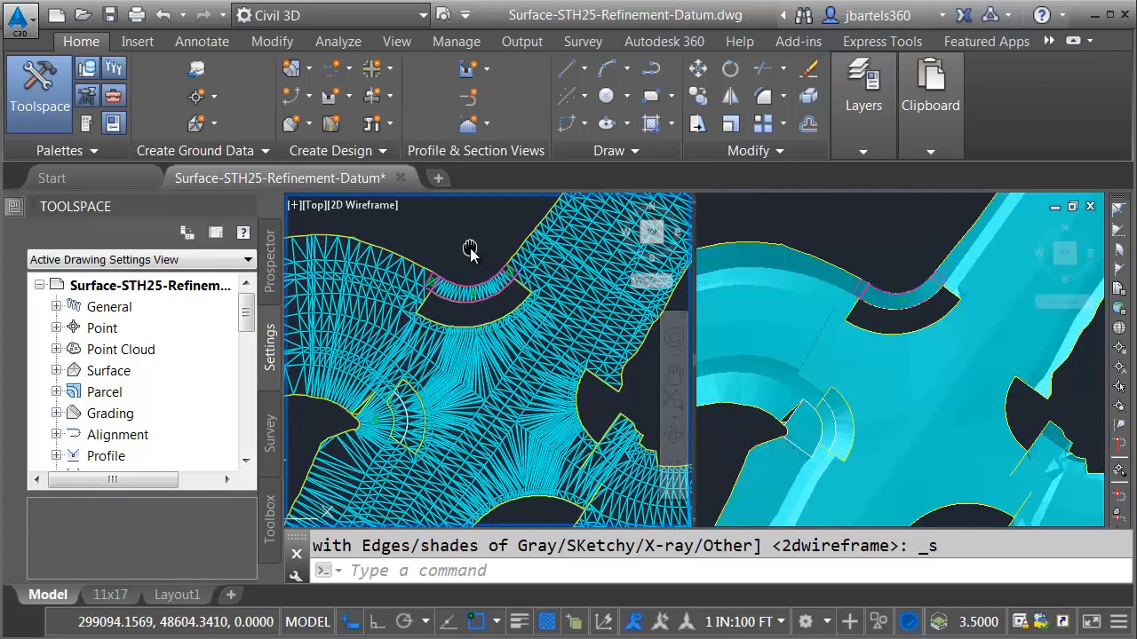
pyautogui.click(878, 224)
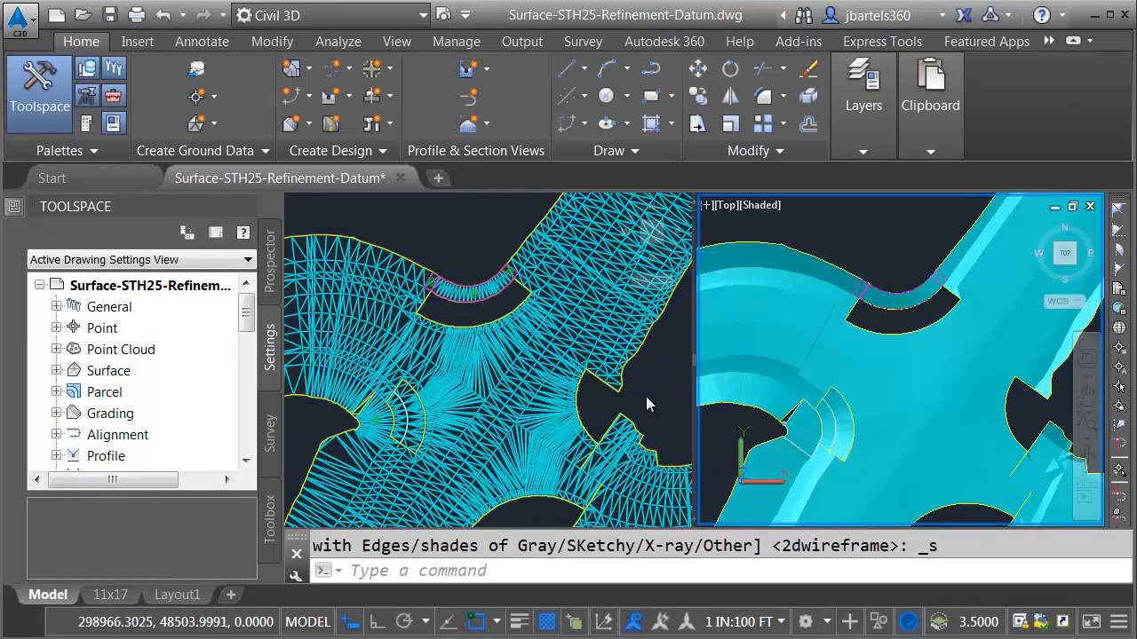
pyautogui.click(649, 382)
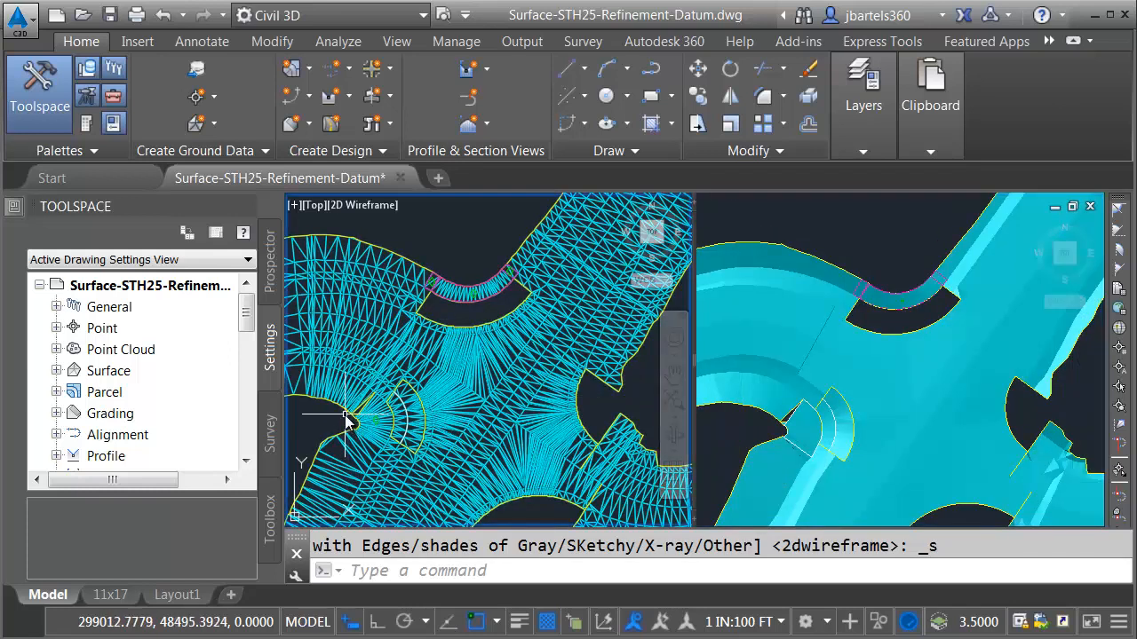
pyautogui.scroll(5, 356, 425)
pyautogui.scroll(3, 406, 400)
pyautogui.moveTo(414, 399); pyautogui.dragTo(409, 432, button='middle')
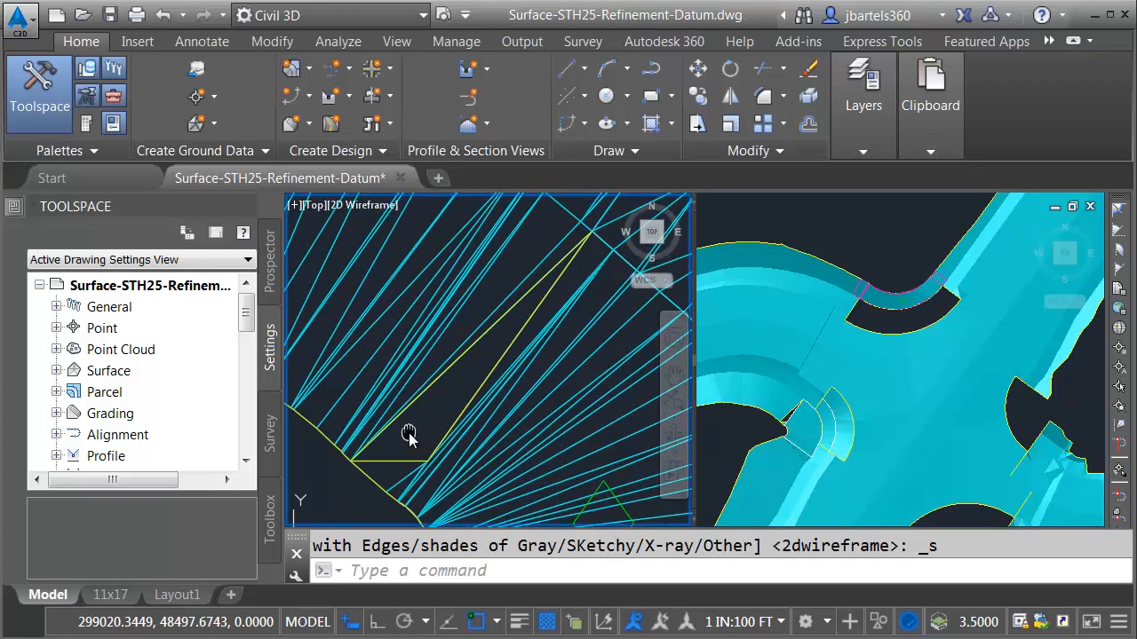
pyautogui.click(800, 426)
pyautogui.scroll(8, 799, 426)
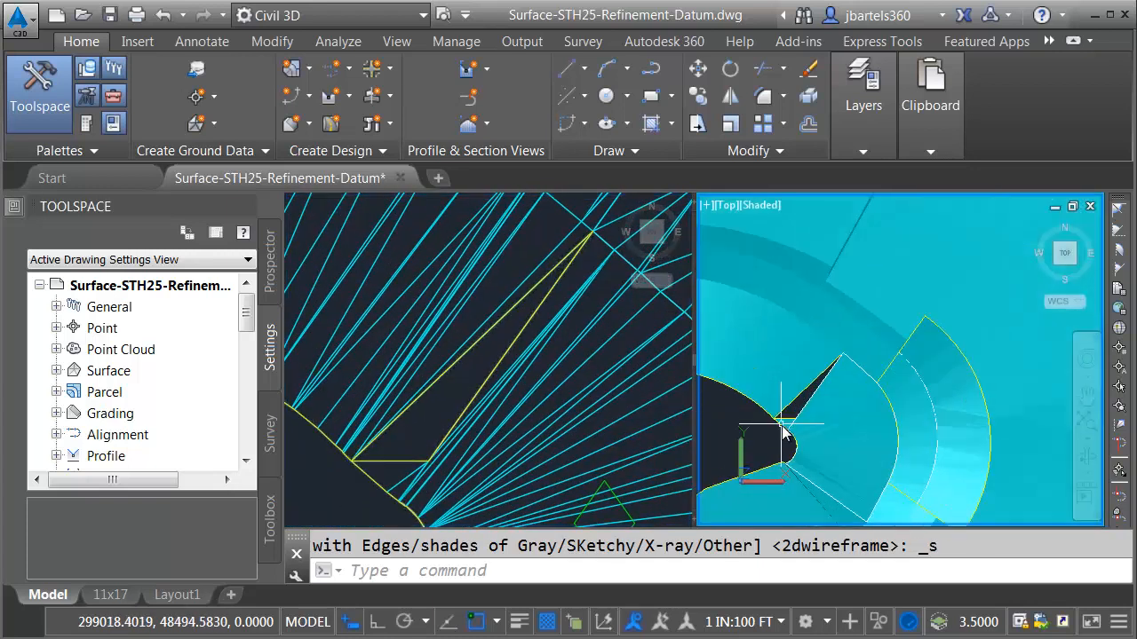
pyautogui.moveTo(800, 424)
pyautogui.mouseDown(button='middle')
pyautogui.moveTo(793, 406)
pyautogui.moveTo(832, 431)
pyautogui.moveTo(791, 418)
pyautogui.mouseUp(button='middle')
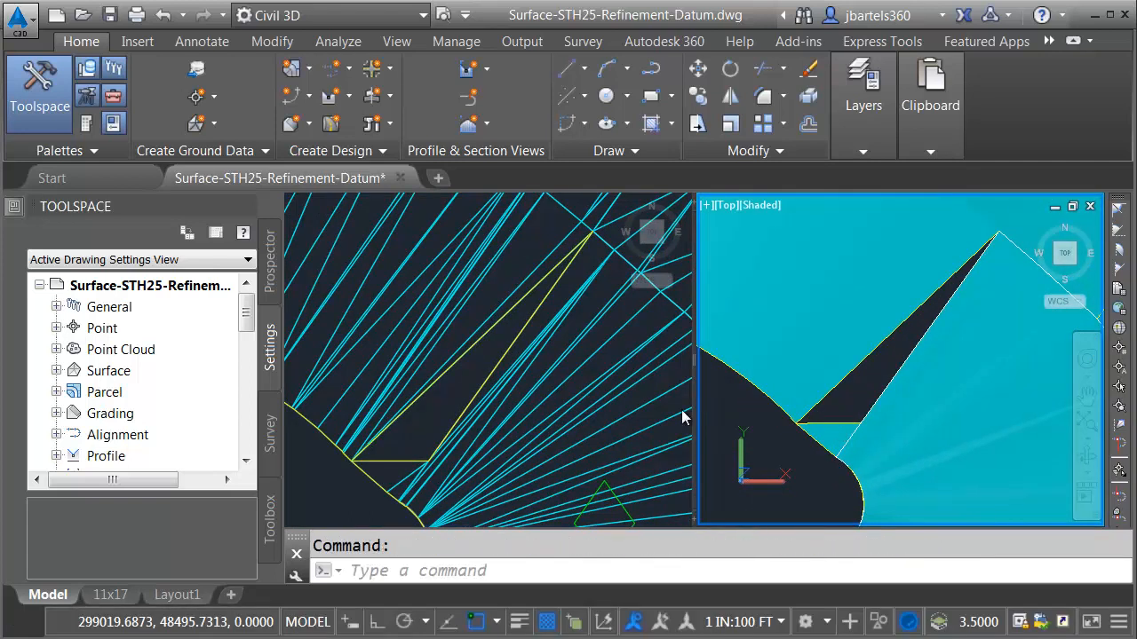
# Step: Add a point to the datum surface at the midpoint of the triangular gap's upper long edge, accepting the default elevation
pyautogui.click(462, 425)
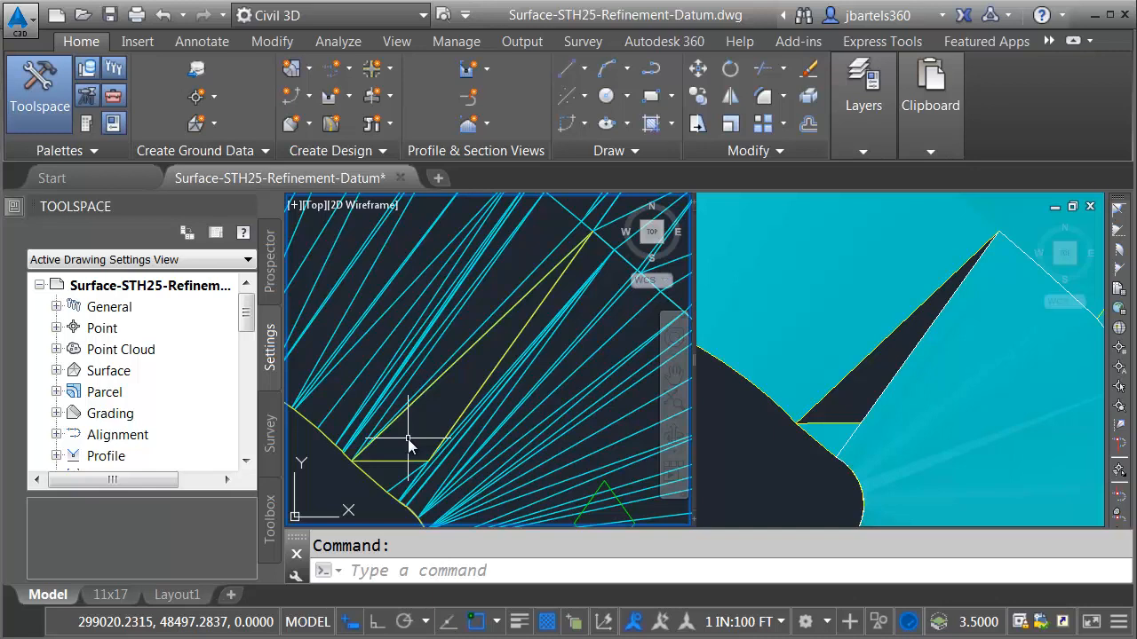
pyautogui.click(436, 312)
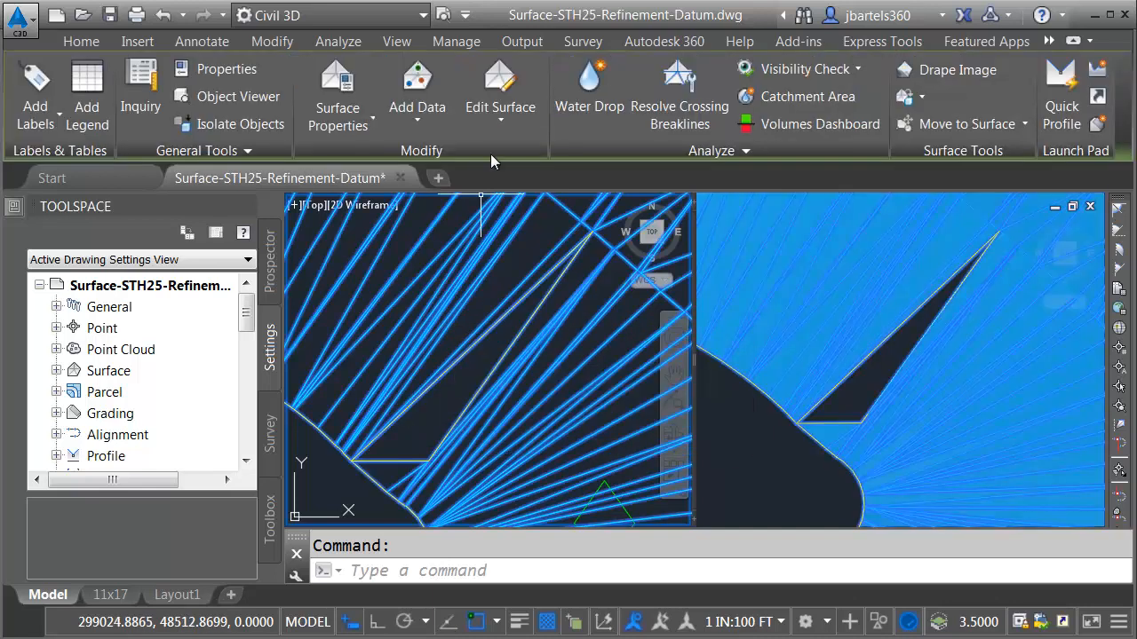
pyautogui.click(503, 119)
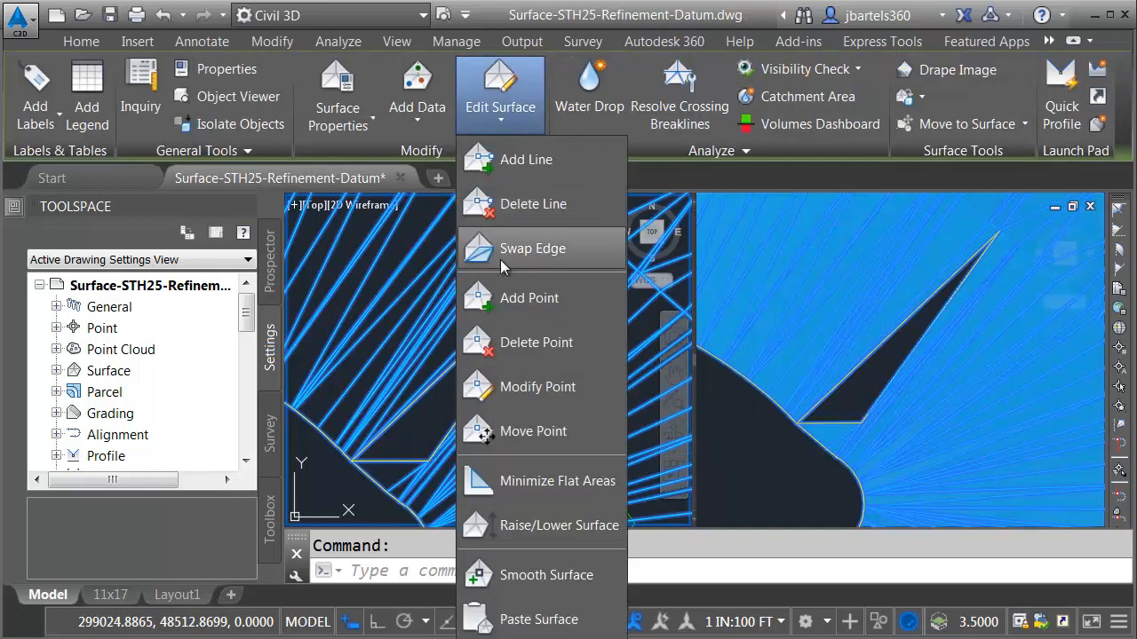
pyautogui.click(526, 299)
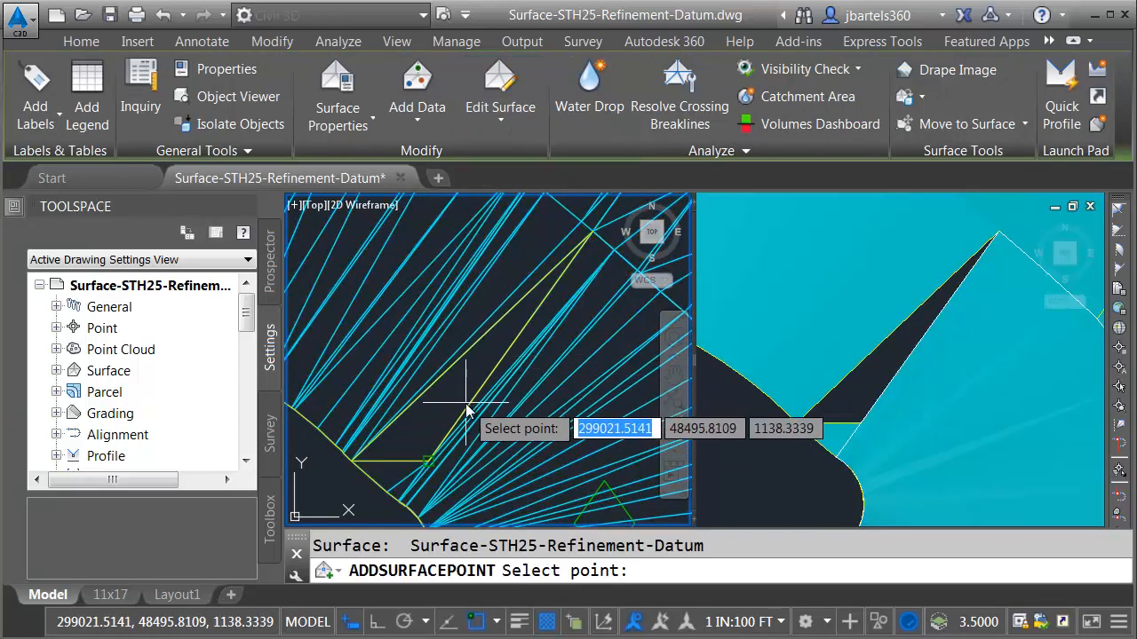
pyautogui.keyDown('shift'); pyautogui.rightClick(484, 377); pyautogui.keyUp('shift')
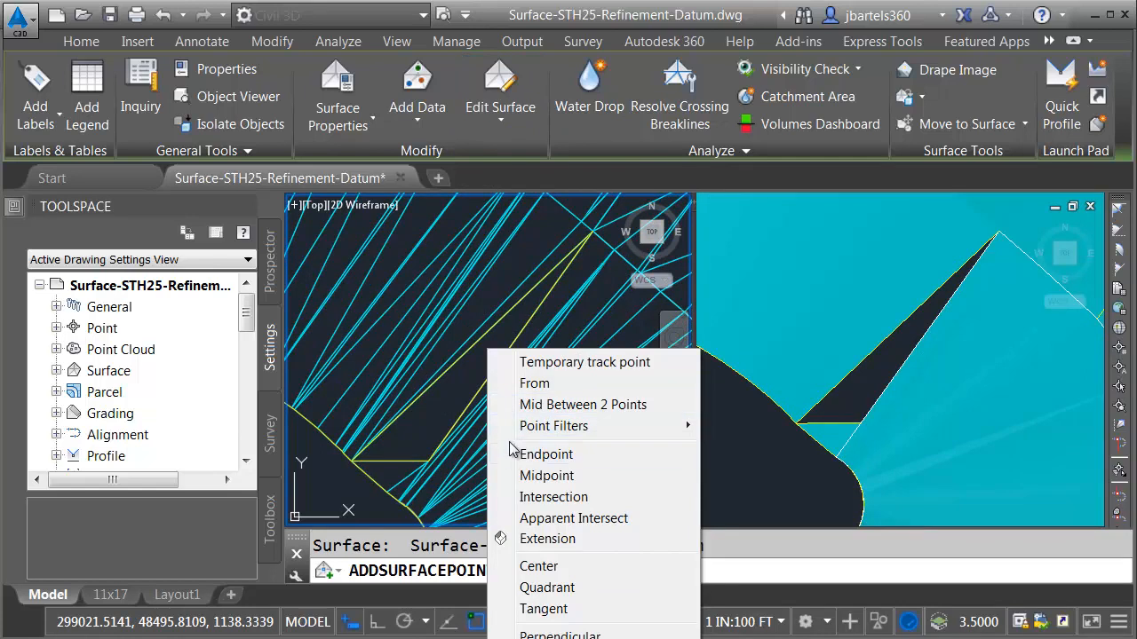
pyautogui.click(535, 480)
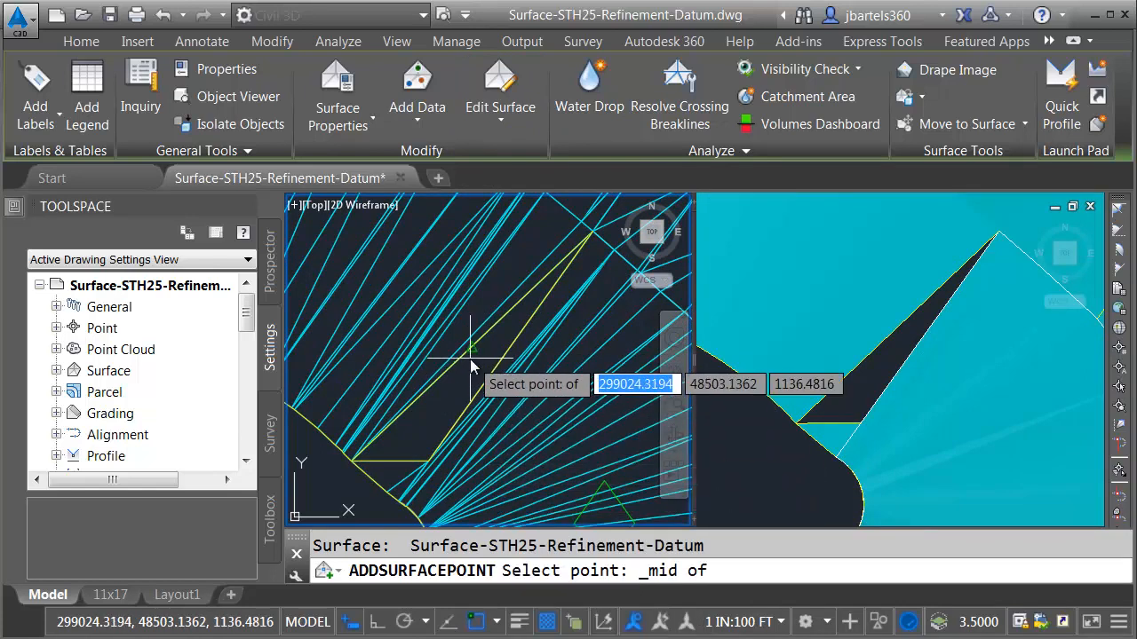
pyautogui.click(469, 359)
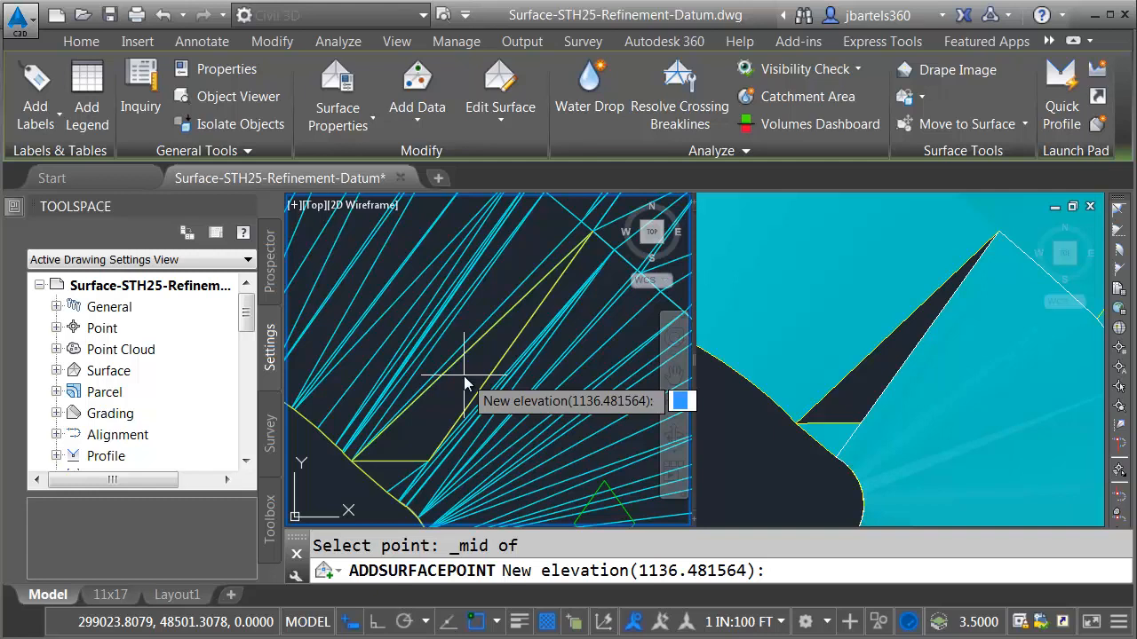
pyautogui.press('Return')
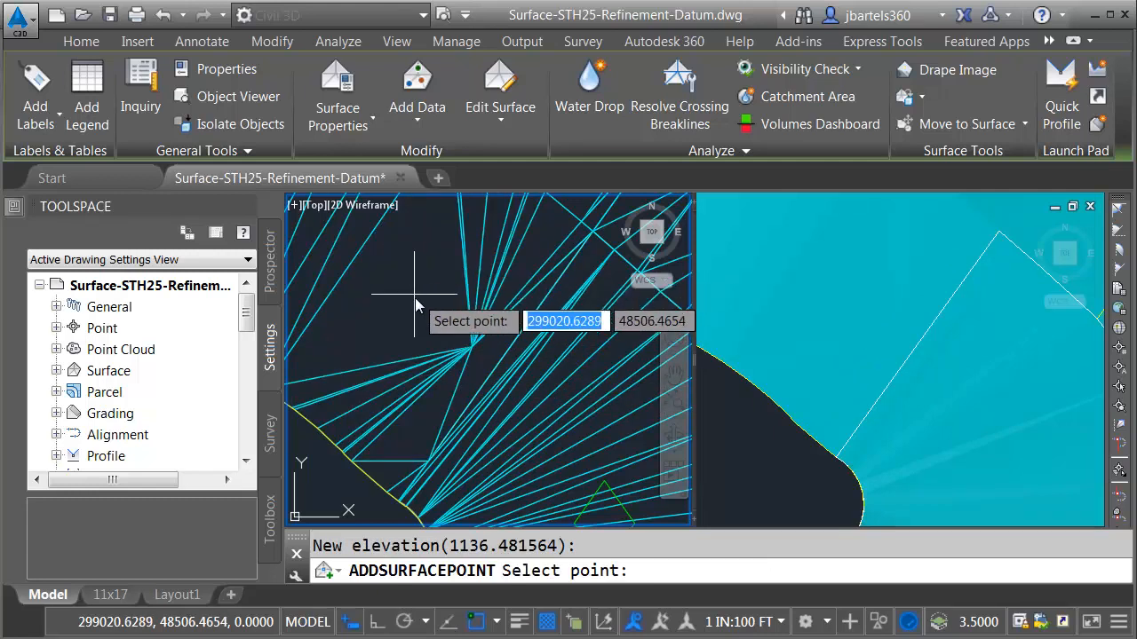
pyautogui.press('Escape')
pyautogui.press('Escape')
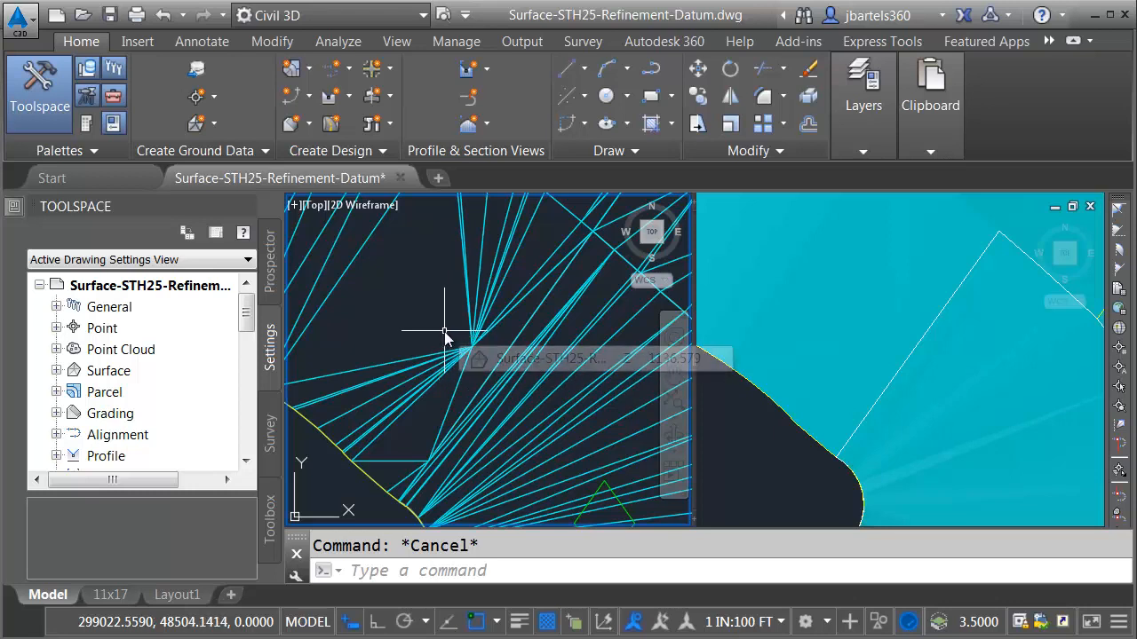
# Step: Turn on the Points component in the plan display of the surface's P Triangles-Top style
pyautogui.click(460, 257)
pyautogui.rightClick(431, 230)
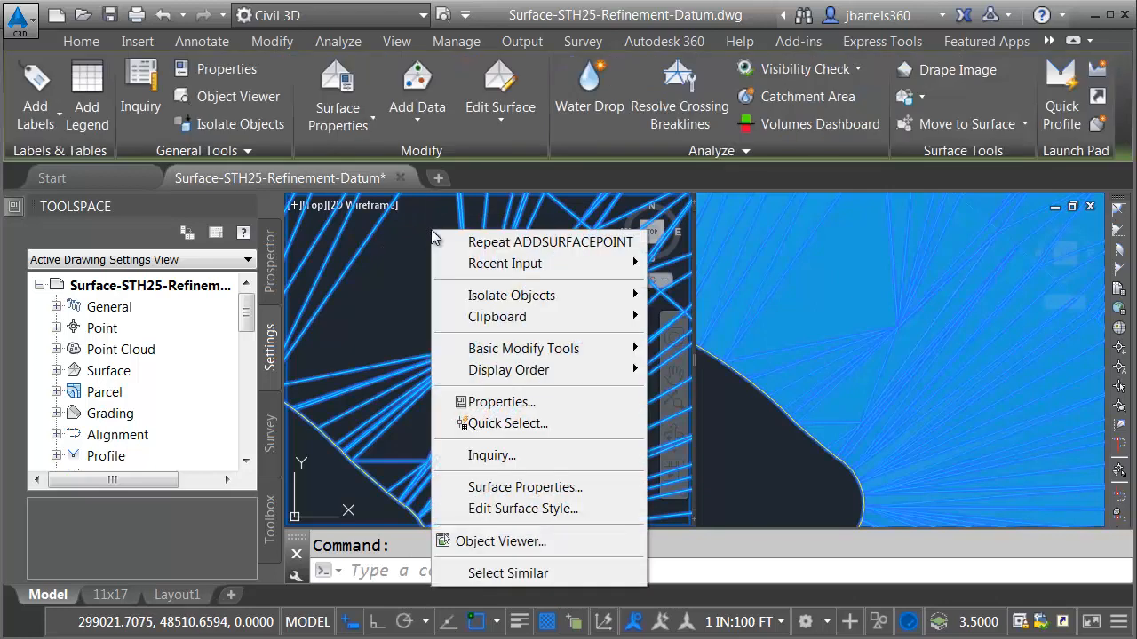
pyautogui.click(471, 508)
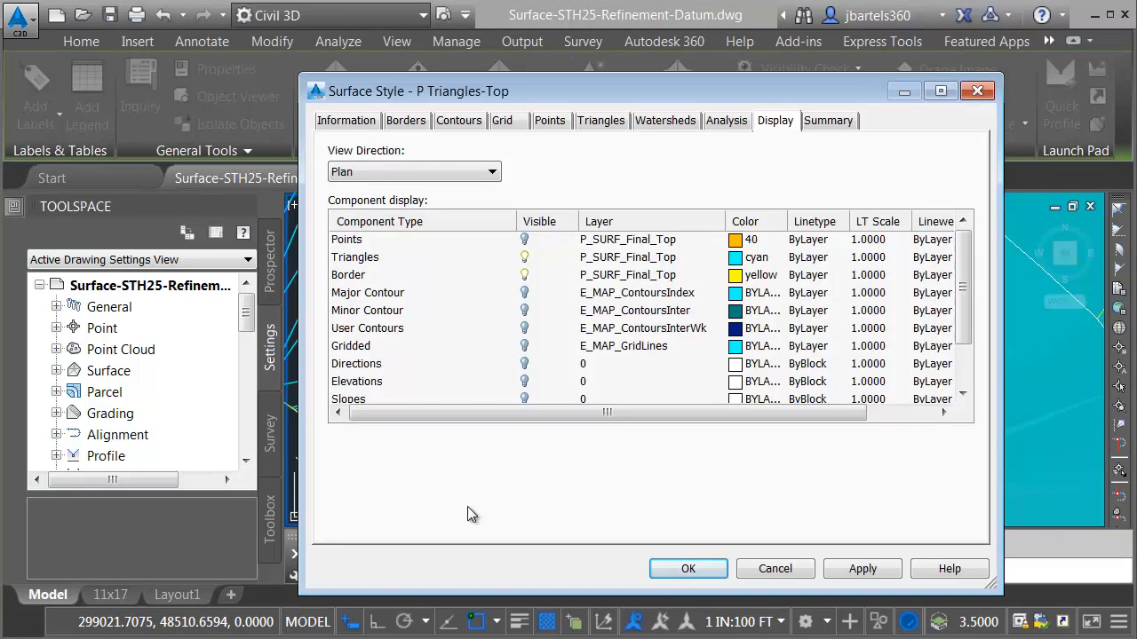
pyautogui.click(524, 242)
pyautogui.click(686, 568)
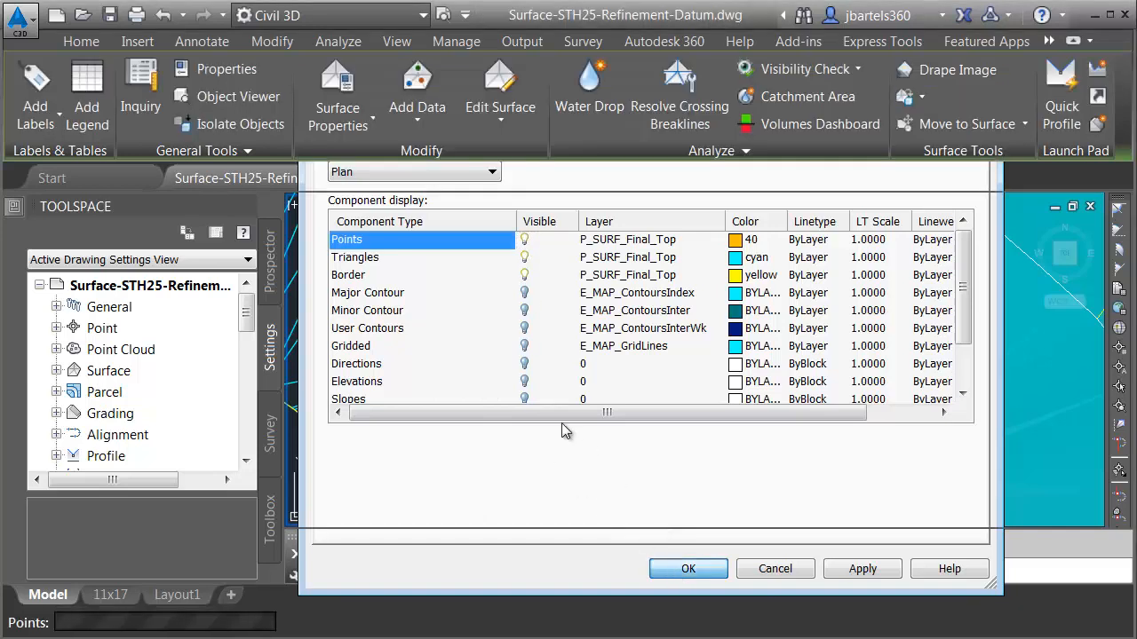
pyautogui.press('Escape')
# Step: Delete the surface point in the middle of the former triangular gap
pyautogui.moveTo(434, 321)
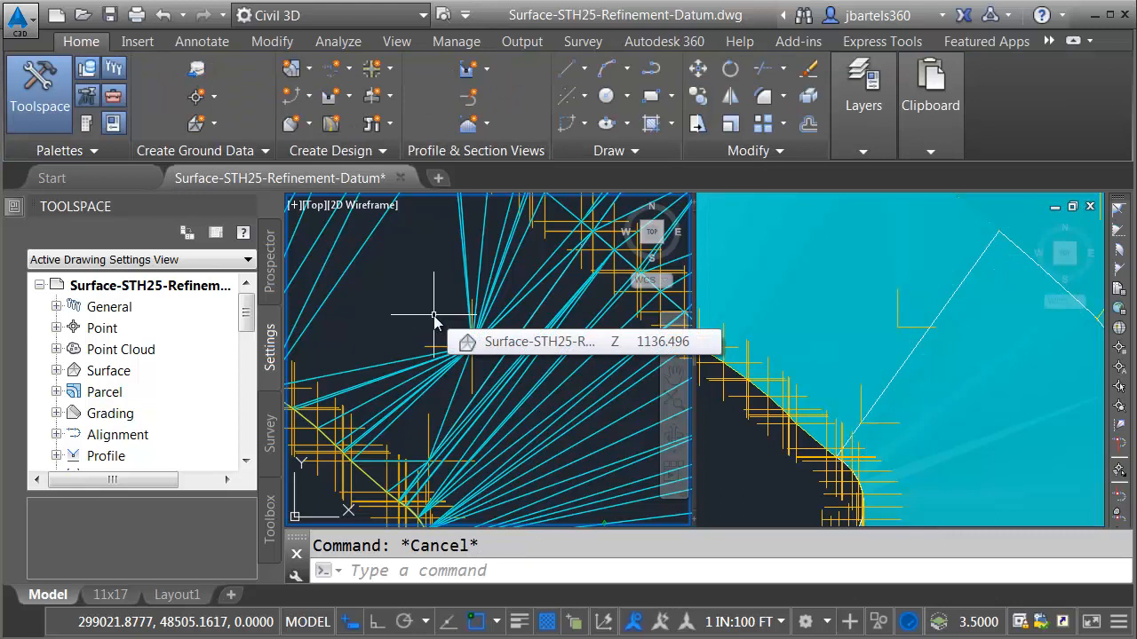
pyautogui.click(463, 235)
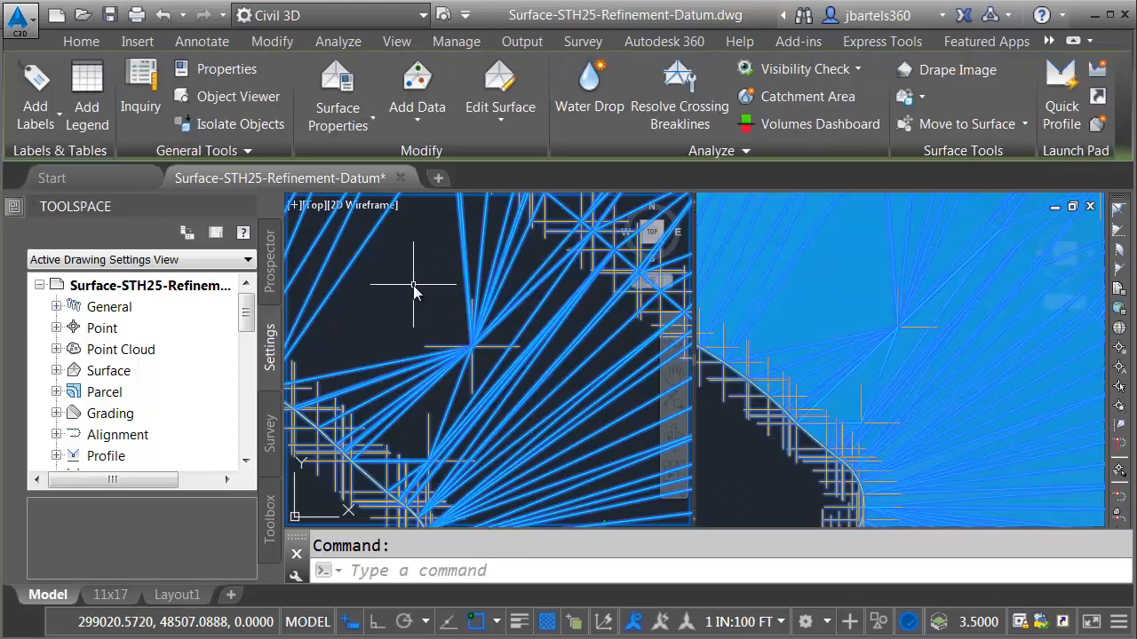
pyautogui.click(502, 125)
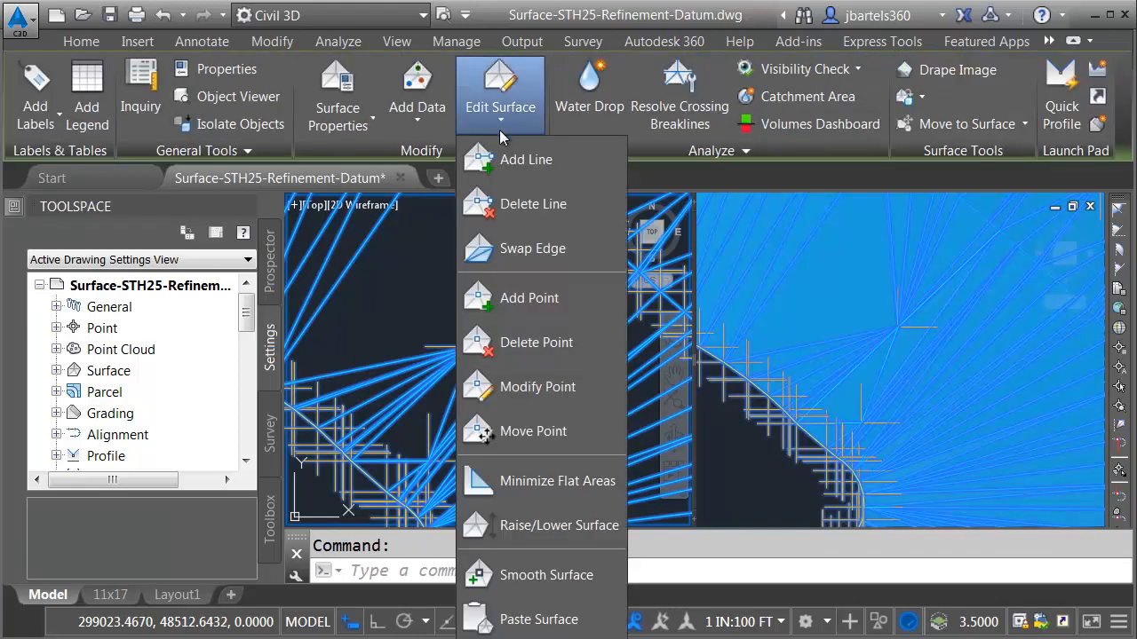
pyautogui.click(480, 342)
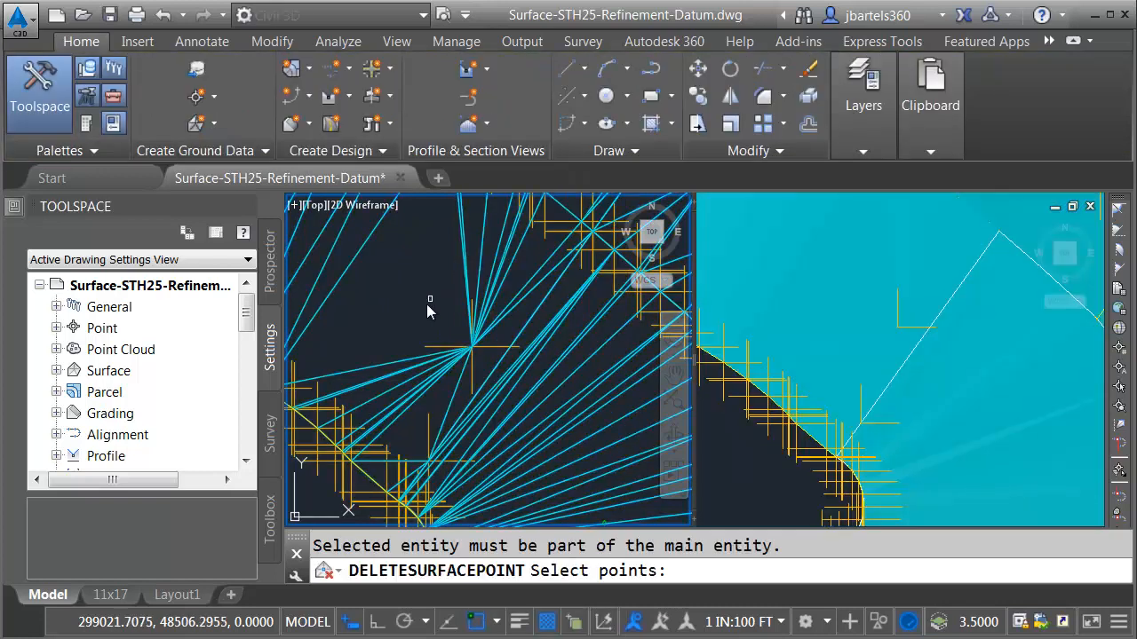
pyautogui.click(429, 350)
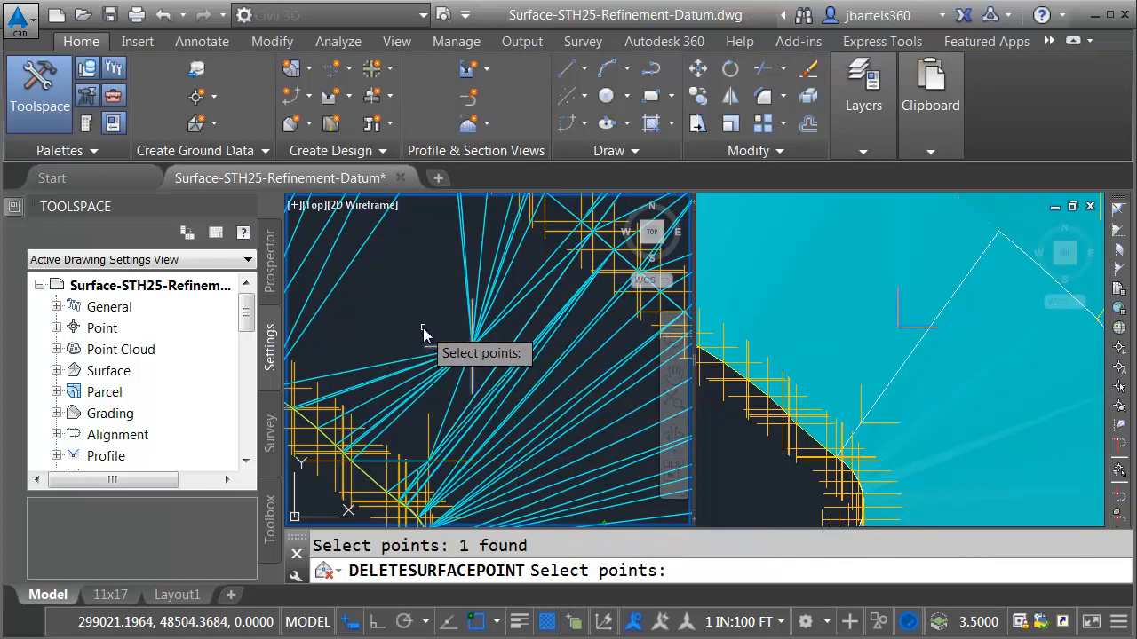
pyautogui.press('Return')
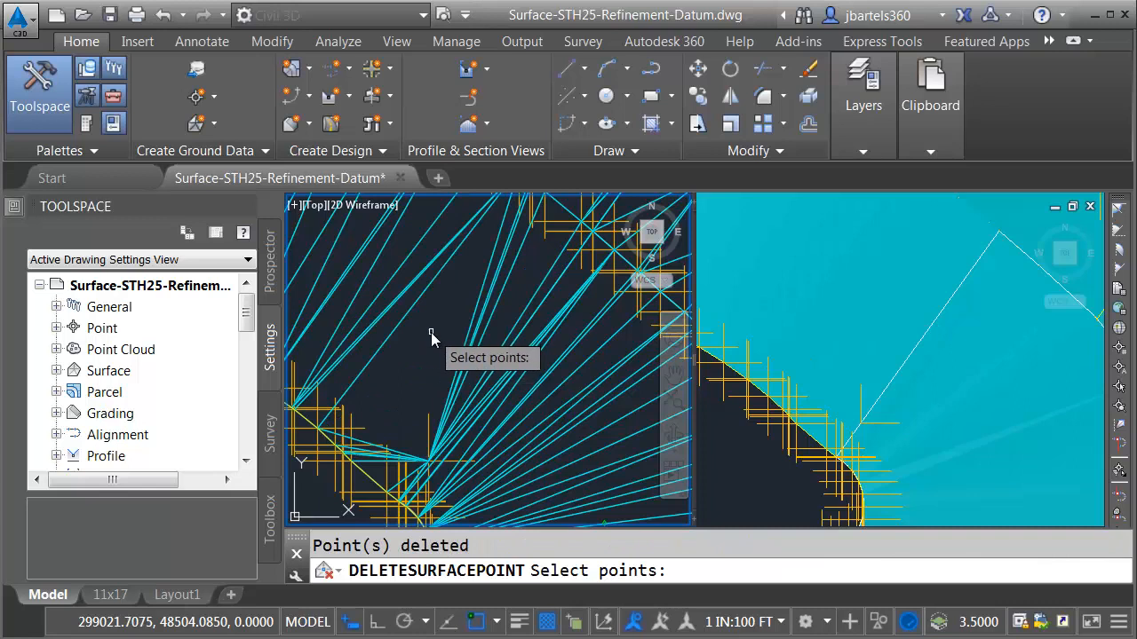
pyautogui.press('Escape')
pyautogui.press('Escape')
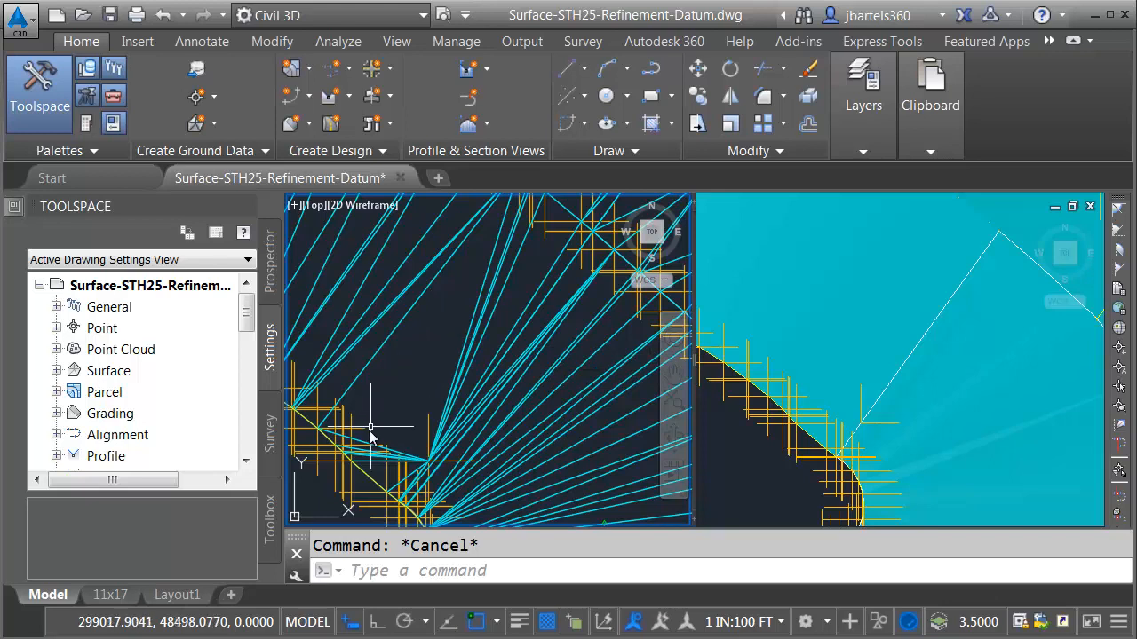
# Step: Add a surface line from a point on the yellow boundary near the former gap's lower end to a surface point near its upper end
pyautogui.click(409, 336)
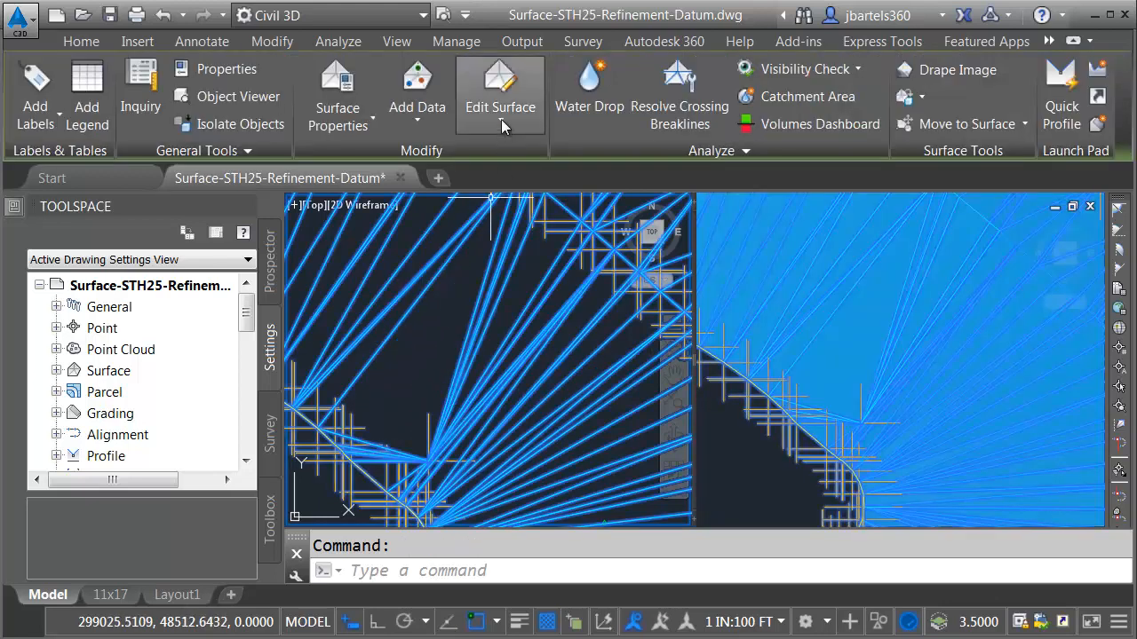
pyautogui.click(501, 114)
pyautogui.click(479, 157)
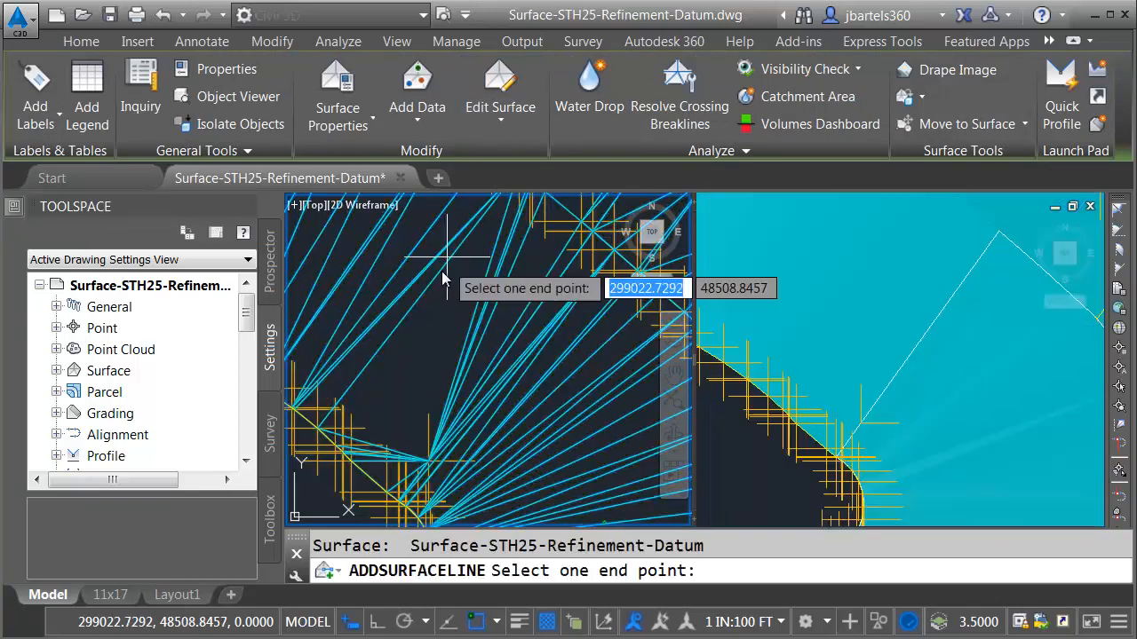
pyautogui.click(340, 451)
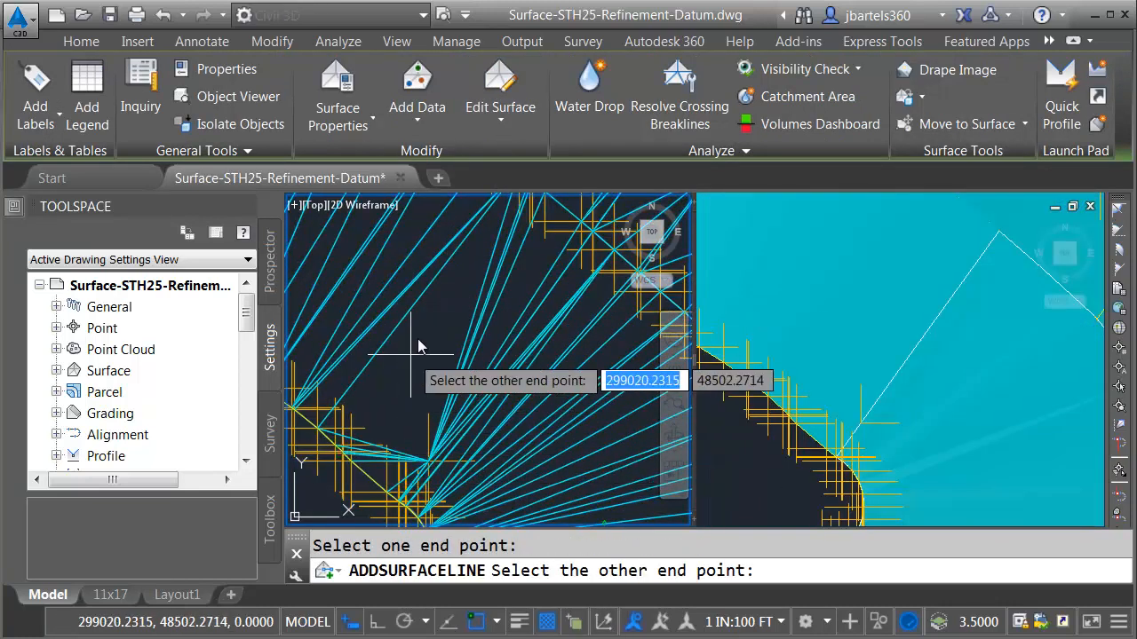
pyautogui.click(528, 232)
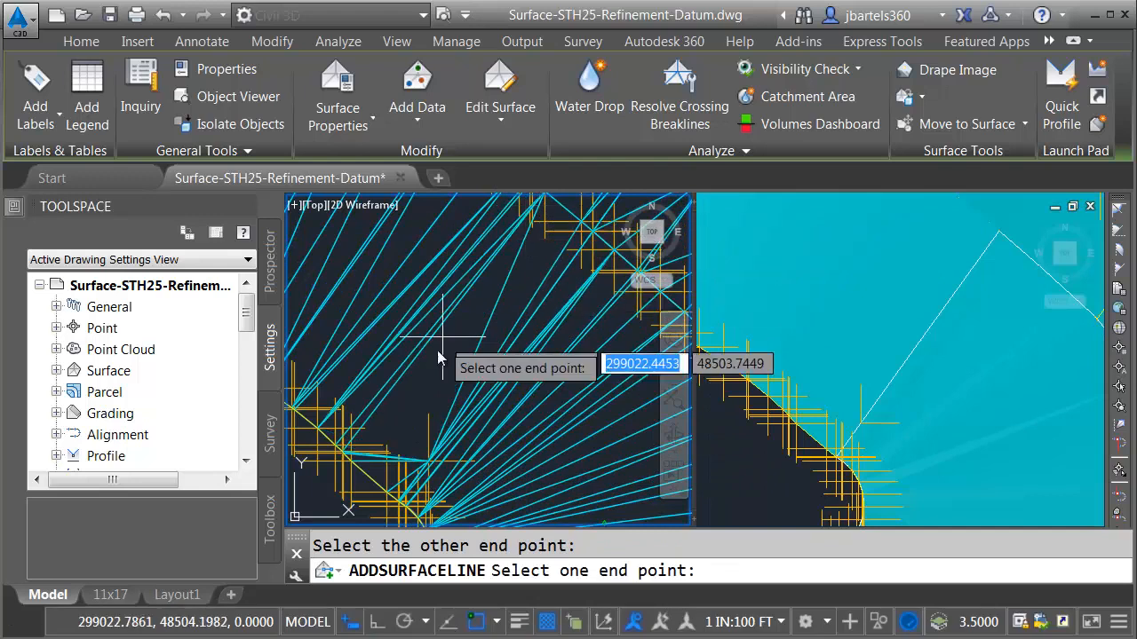
# Step: Delete the surface point just off the yellow boundary near the former gap's lower end
pyautogui.press('Escape')
pyautogui.press('Escape')
pyautogui.moveTo(411, 437); pyautogui.dragTo(452, 357, button='middle')
pyautogui.scroll(3, 452, 357)
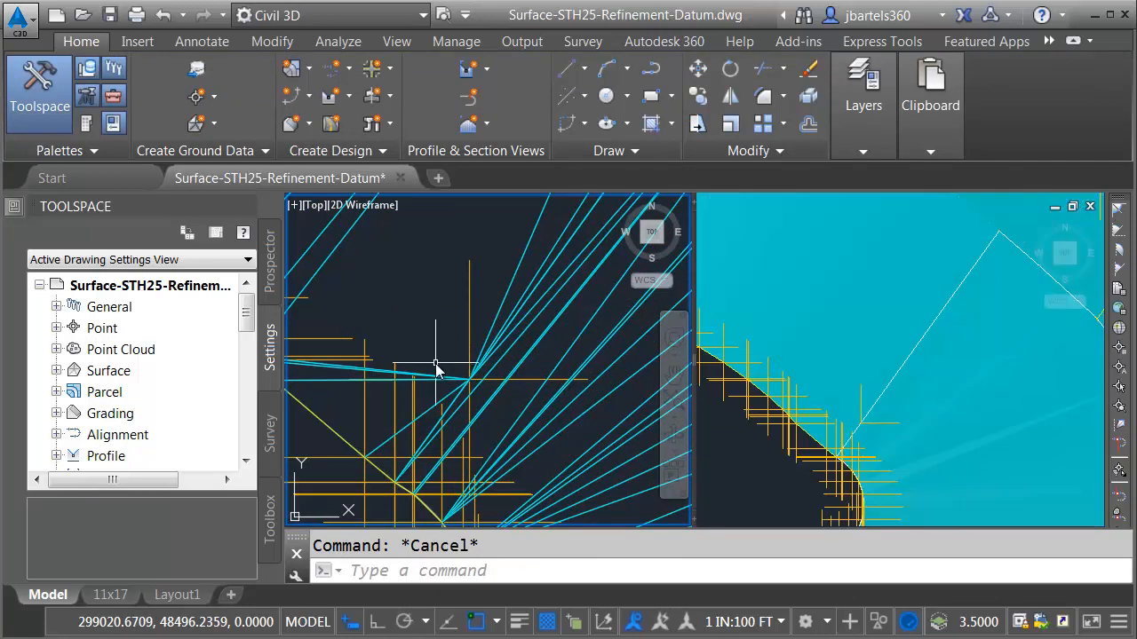
pyautogui.click(465, 272)
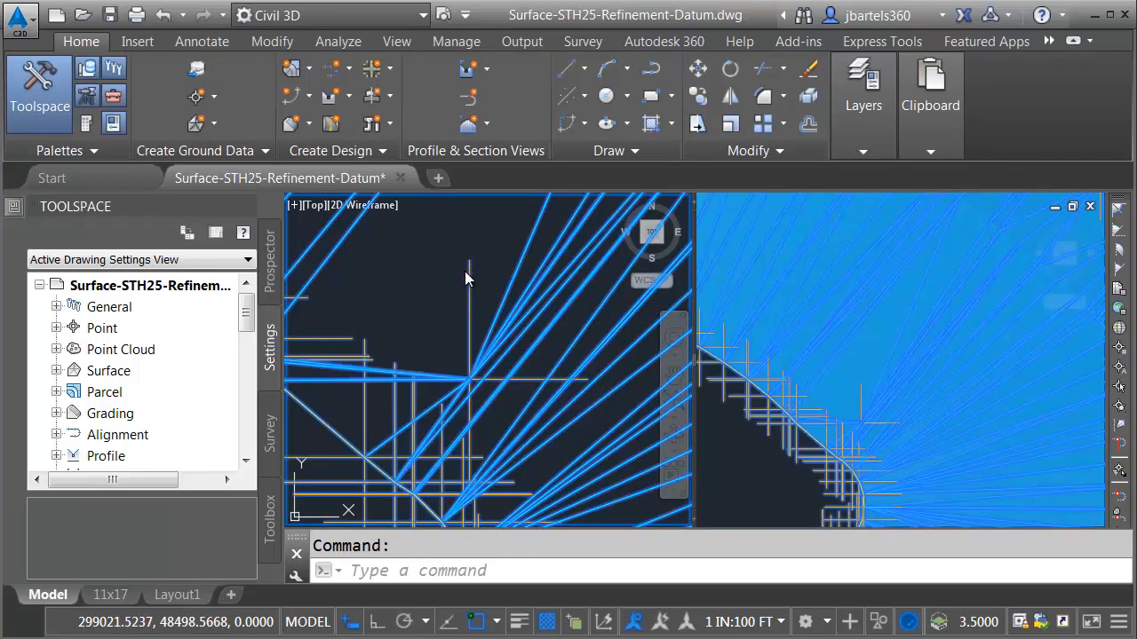
pyautogui.click(503, 121)
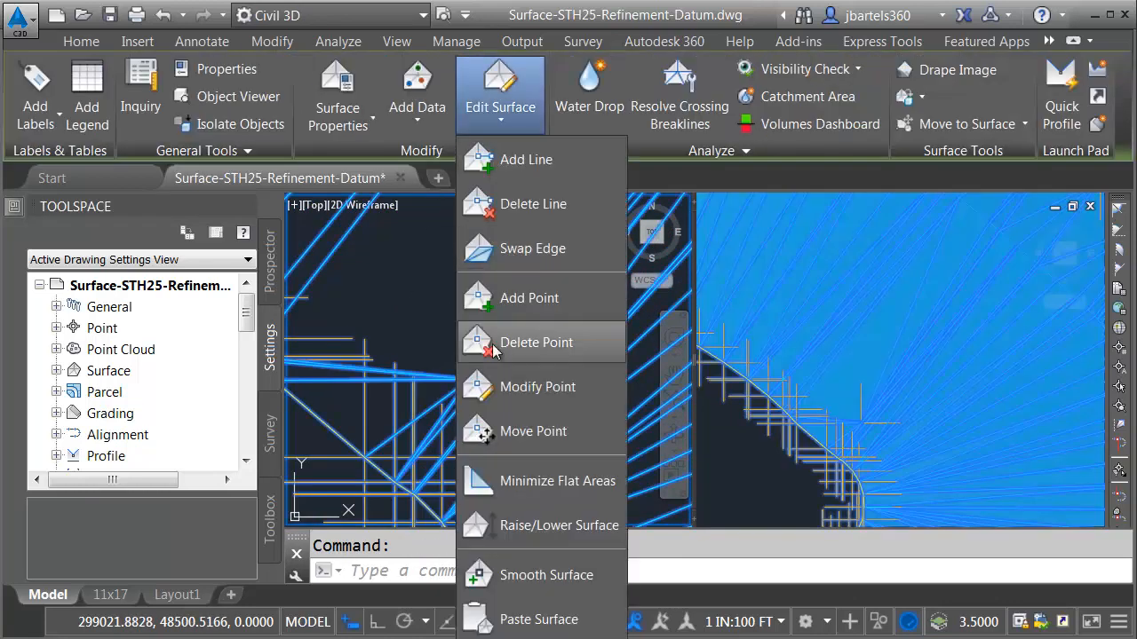
pyautogui.click(536, 342)
pyautogui.click(467, 272)
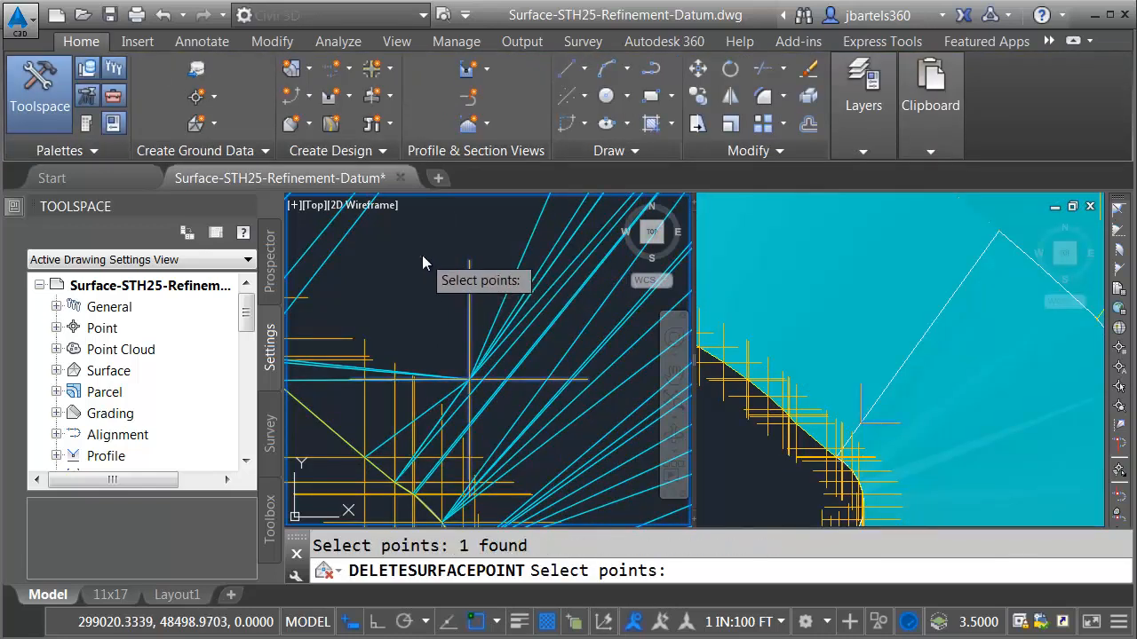
pyautogui.press('Return')
pyautogui.press('Escape')
# Step: Turn off the Points component in the plan display of the surface's P Triangles-Top style
pyautogui.scroll(5, 453, 306)
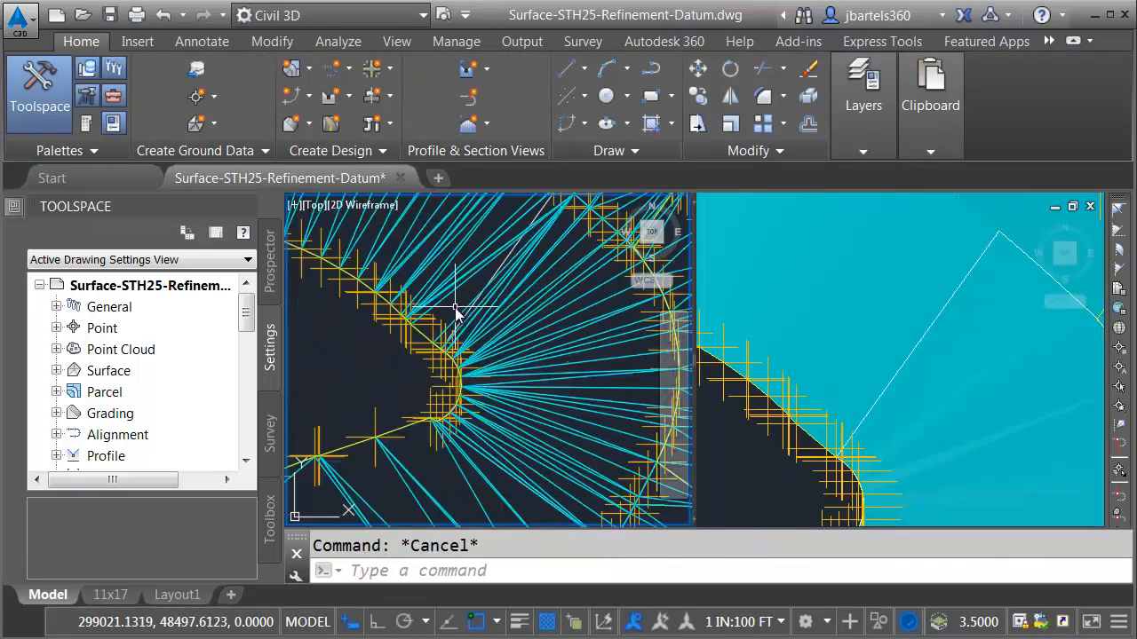
pyautogui.moveTo(448, 329); pyautogui.dragTo(440, 343, button='middle')
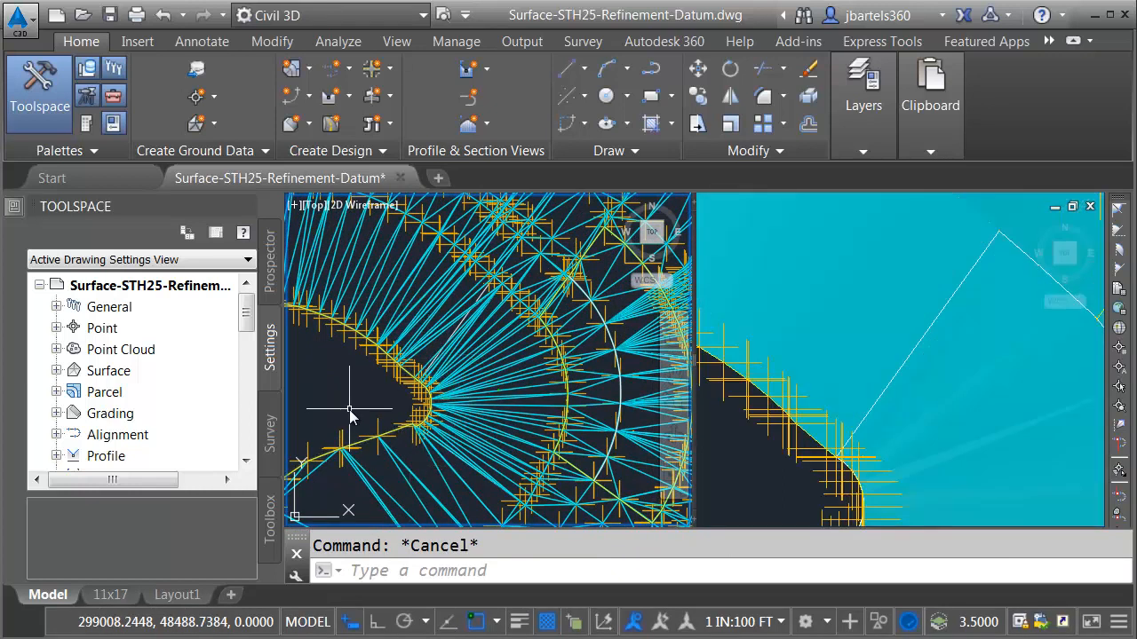
pyautogui.click(404, 256)
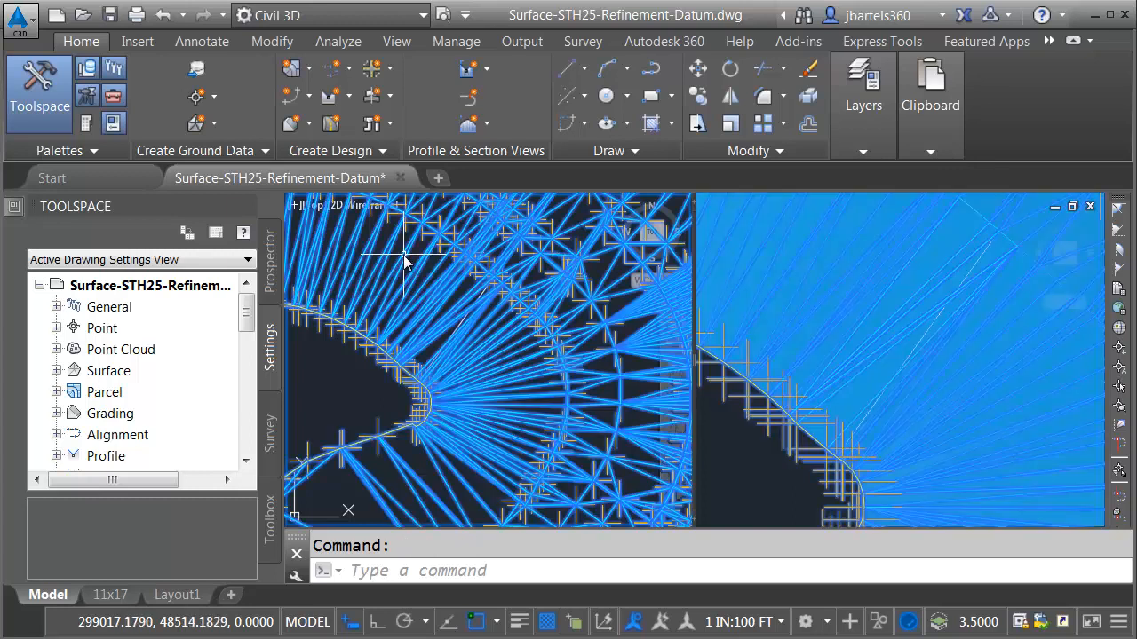
pyautogui.rightClick(404, 257)
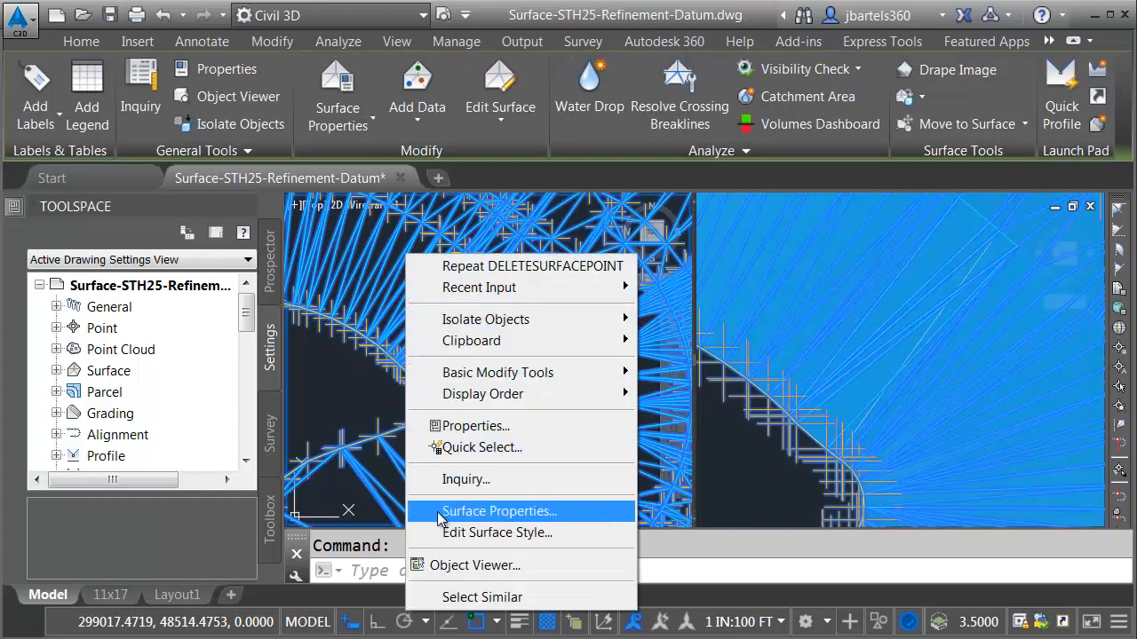
pyautogui.click(449, 532)
pyautogui.click(526, 242)
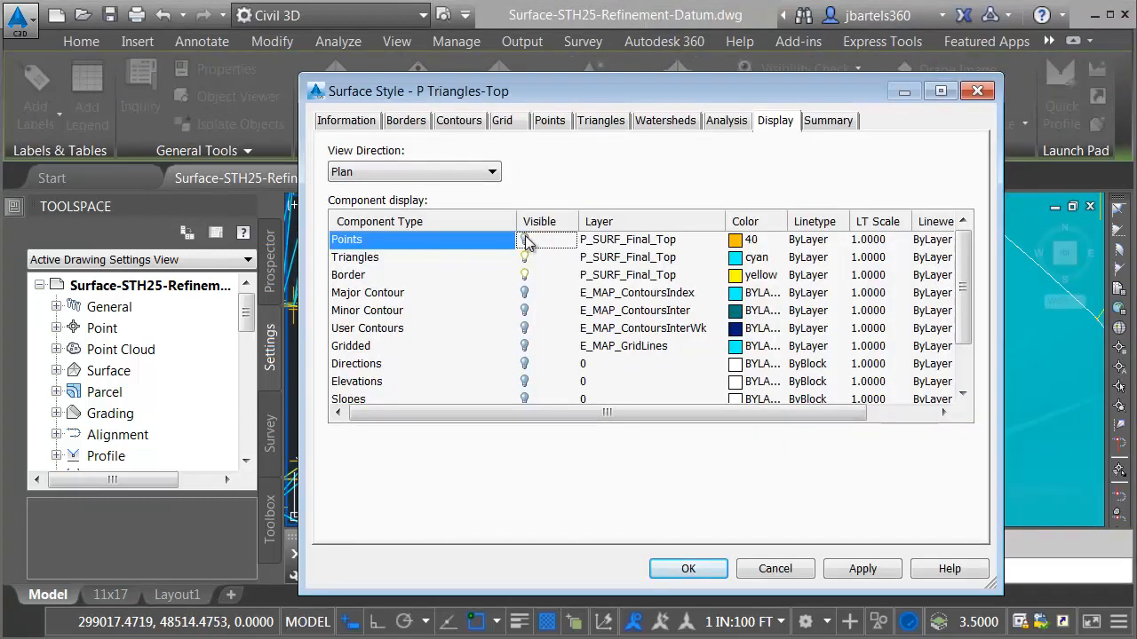
pyautogui.click(687, 569)
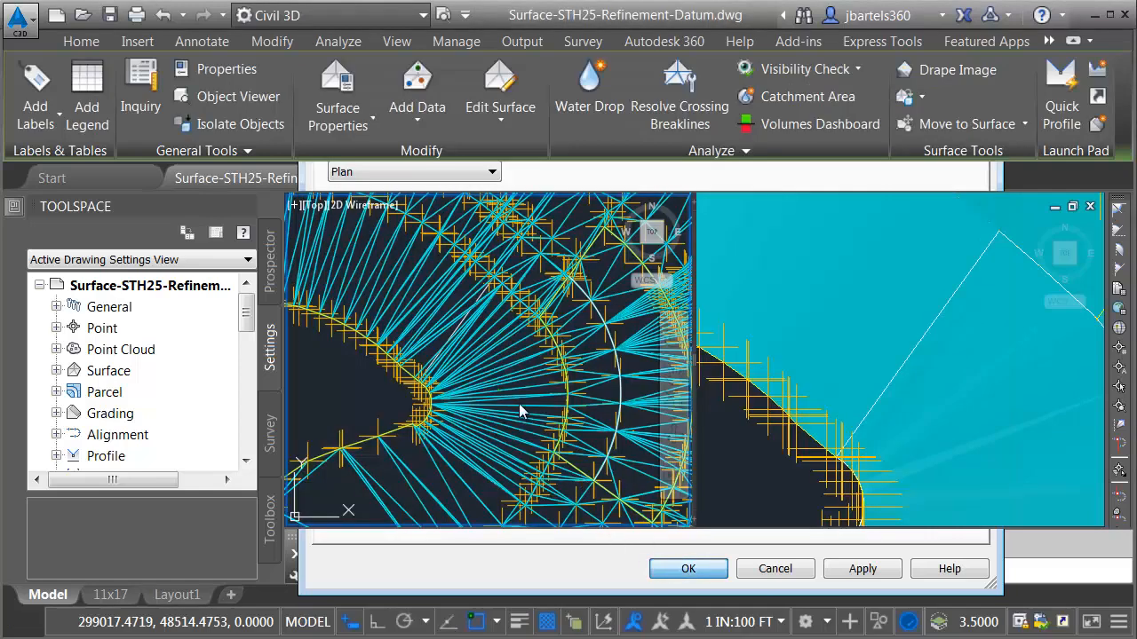
pyautogui.press('Escape')
# Step: Examine the crescent-shaped gap beside the curved road edge in both the wireframe and shaded viewports
pyautogui.moveTo(416, 390); pyautogui.dragTo(376, 422, button='middle')
pyautogui.scroll(-2, 432, 397)
pyautogui.moveTo(538, 330); pyautogui.dragTo(387, 468, button='middle')
pyautogui.click(828, 389)
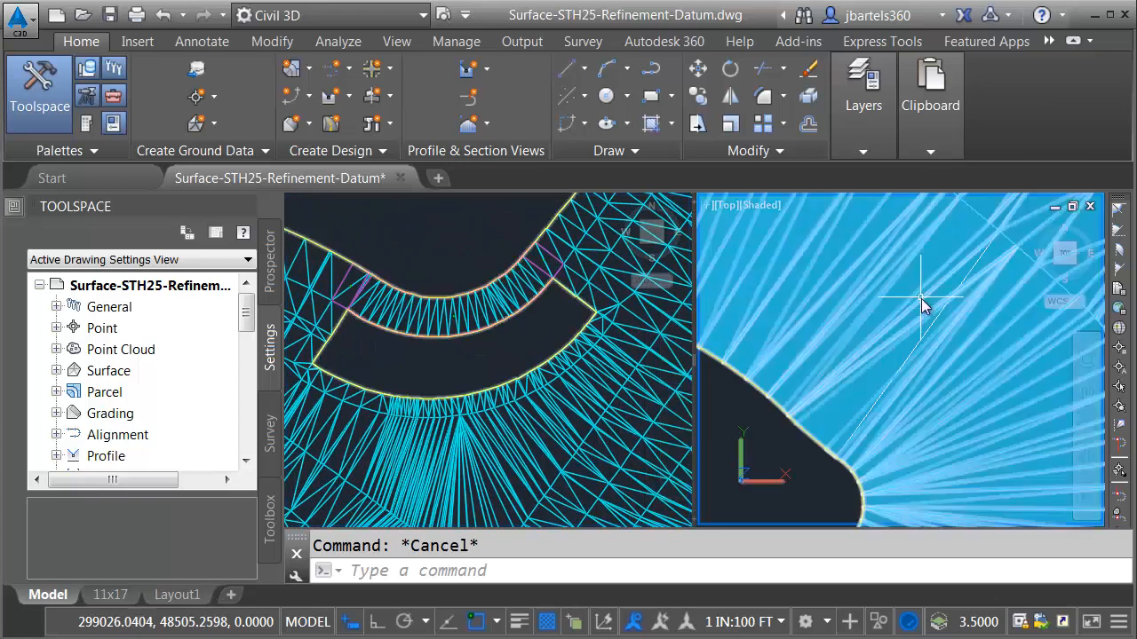
pyautogui.moveTo(926, 304); pyautogui.dragTo(845, 373, button='middle')
pyautogui.scroll(3, 888, 342)
pyautogui.scroll(-3, 933, 309)
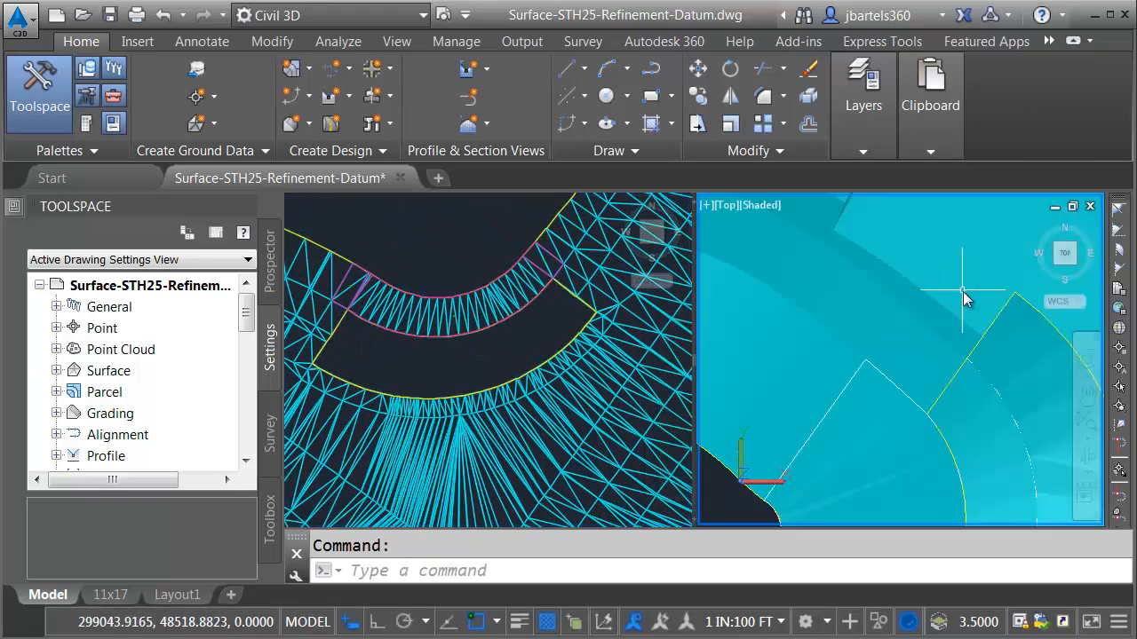
pyautogui.moveTo(960, 293); pyautogui.dragTo(806, 483, button='middle')
pyautogui.scroll(-2, 968, 364)
pyautogui.moveTo(968, 363); pyautogui.dragTo(785, 483, button='middle')
pyautogui.scroll(-1, 847, 409)
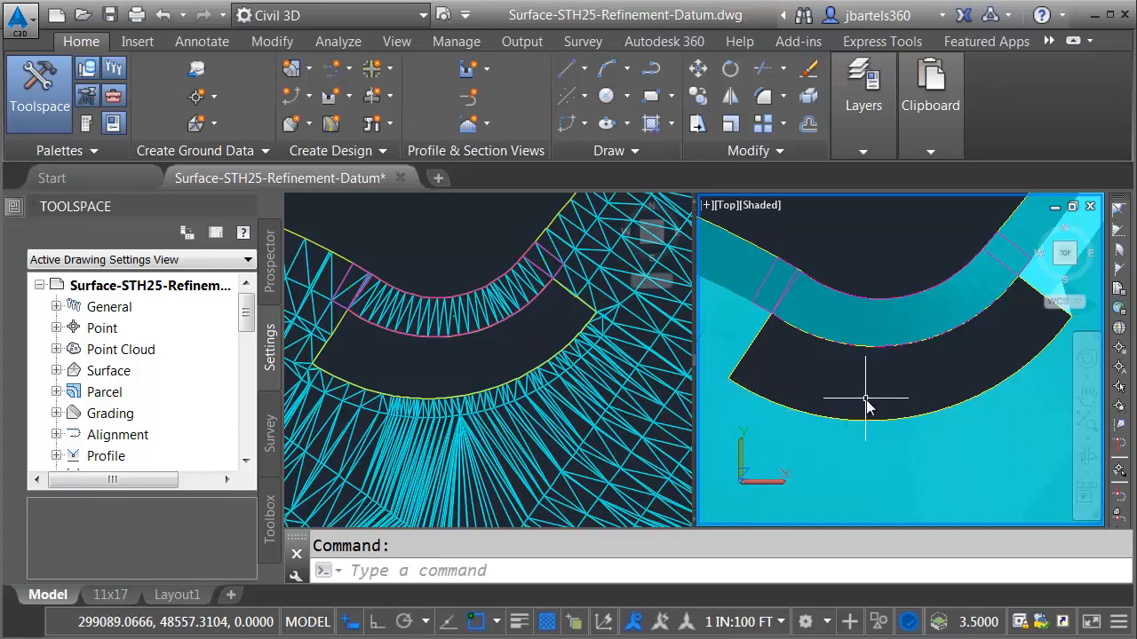
pyautogui.click(485, 356)
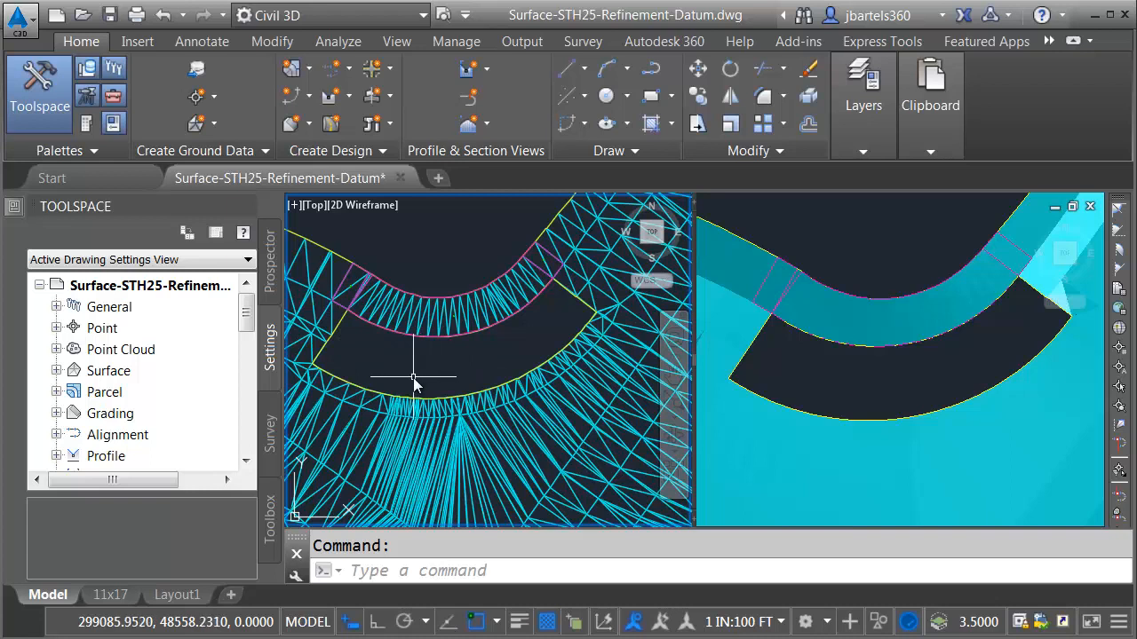
# Step: Extract only the border around the crescent-shaped gap from the datum surface, excluding the triangles and picking the border from the drawing
pyautogui.click(323, 324)
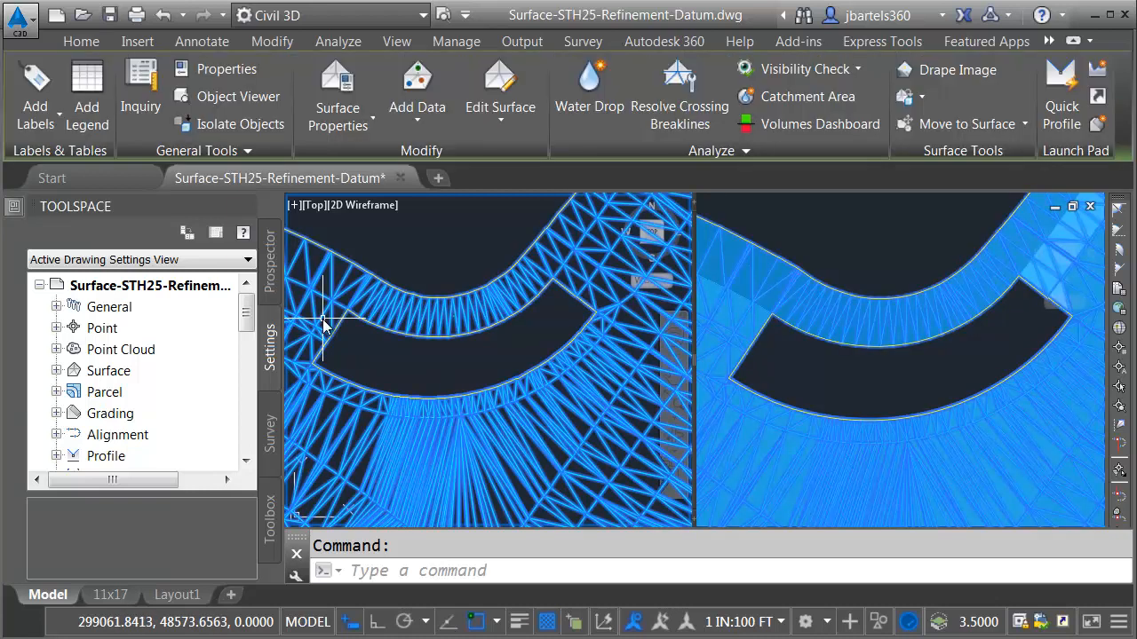
pyautogui.click(922, 97)
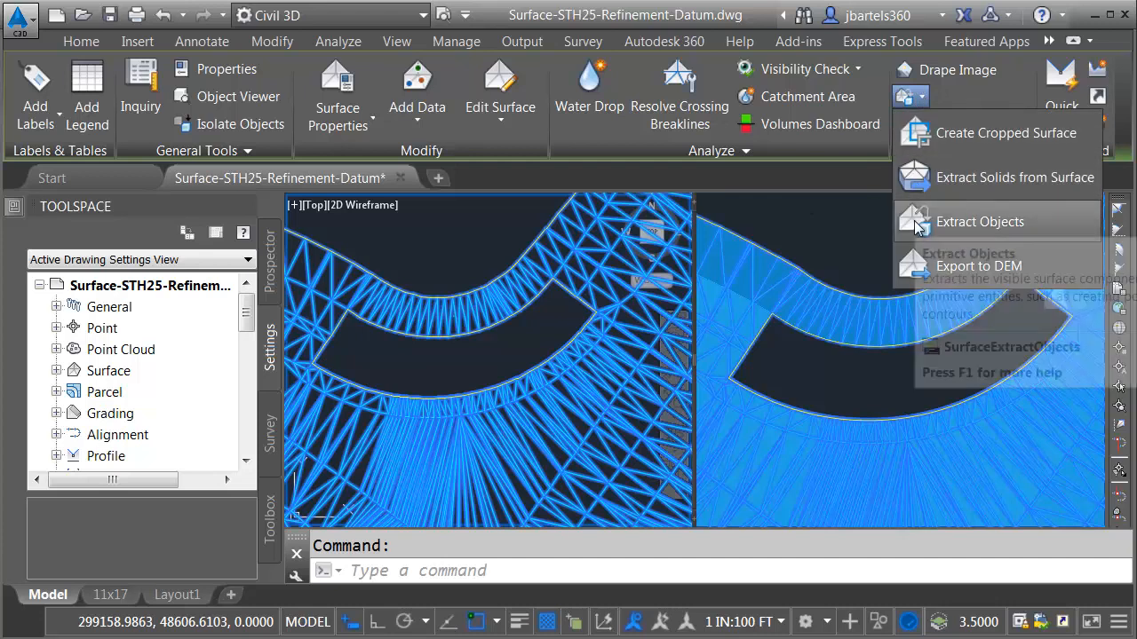
pyautogui.click(977, 221)
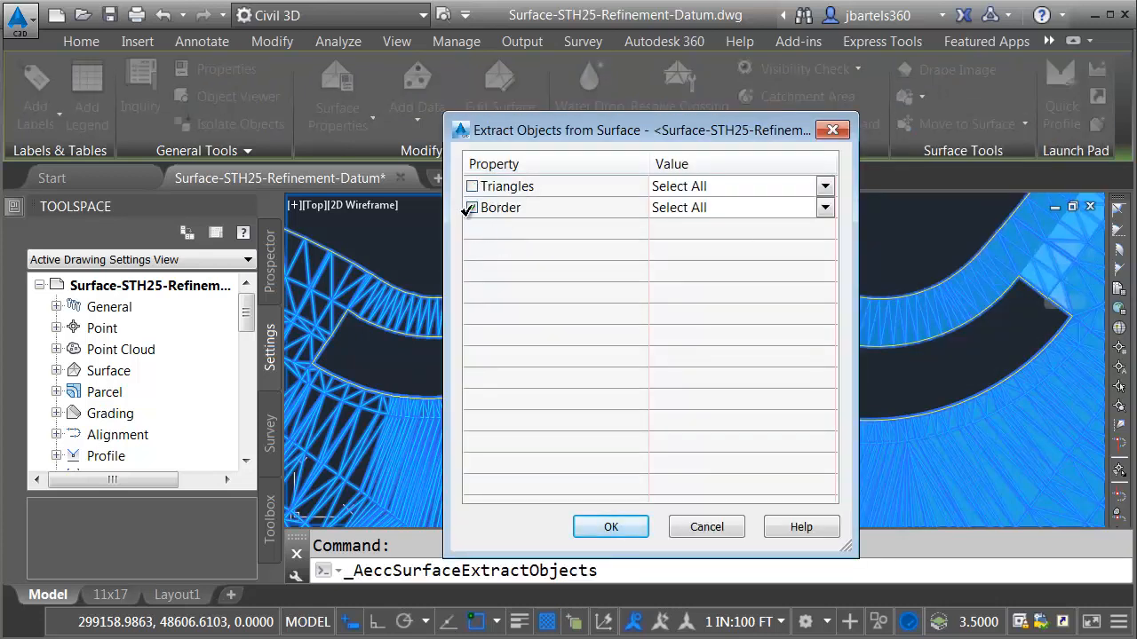
pyautogui.click(825, 207)
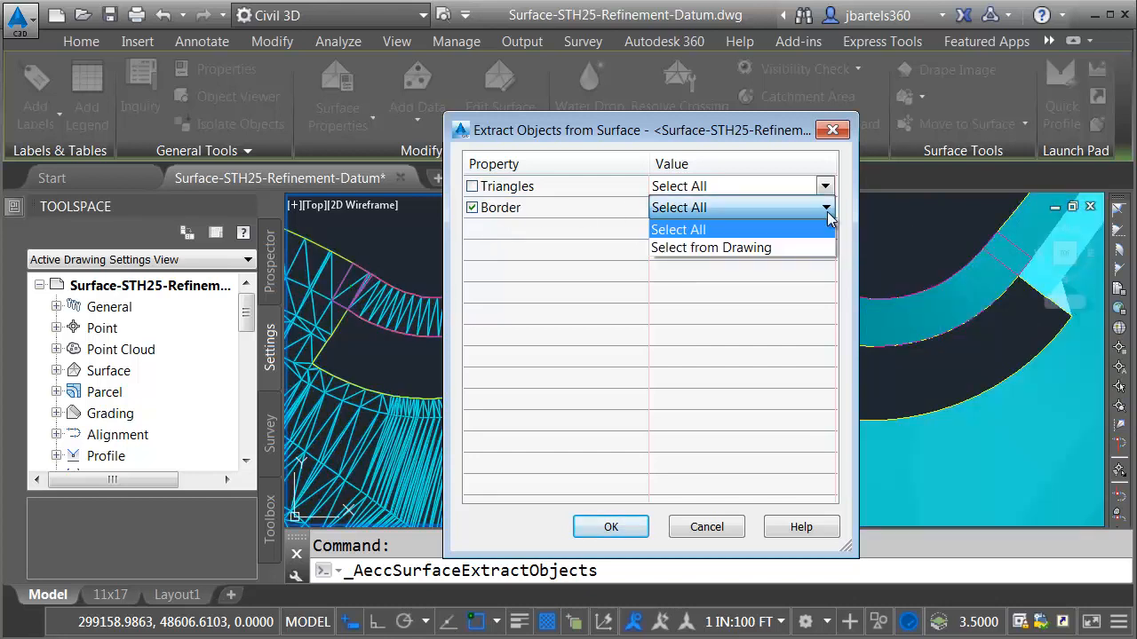
pyautogui.click(758, 250)
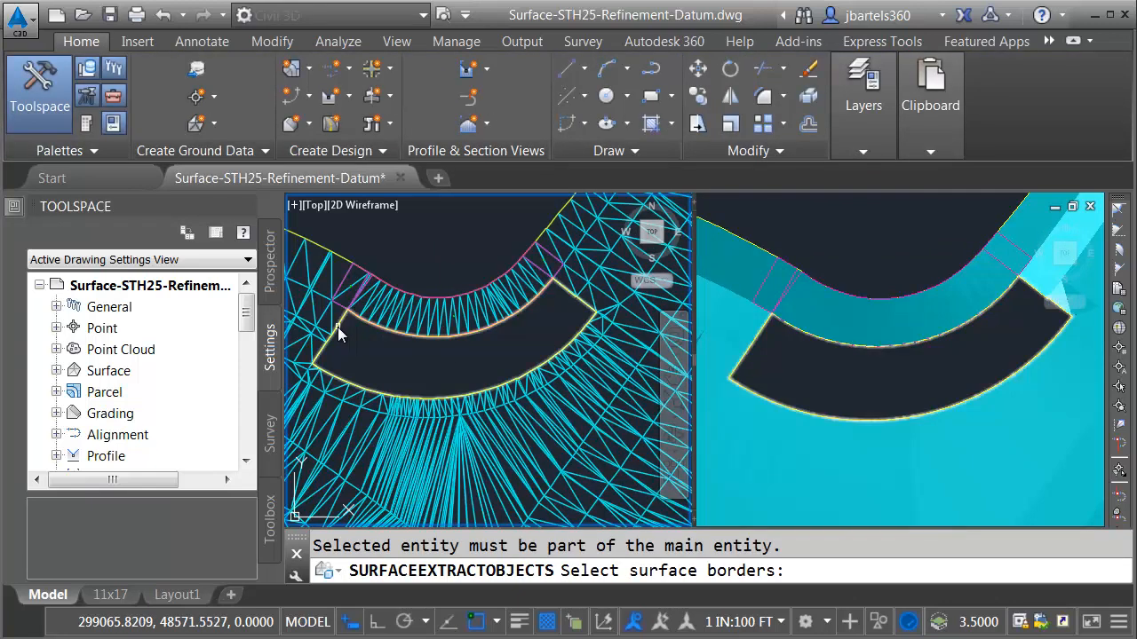
pyautogui.click(338, 327)
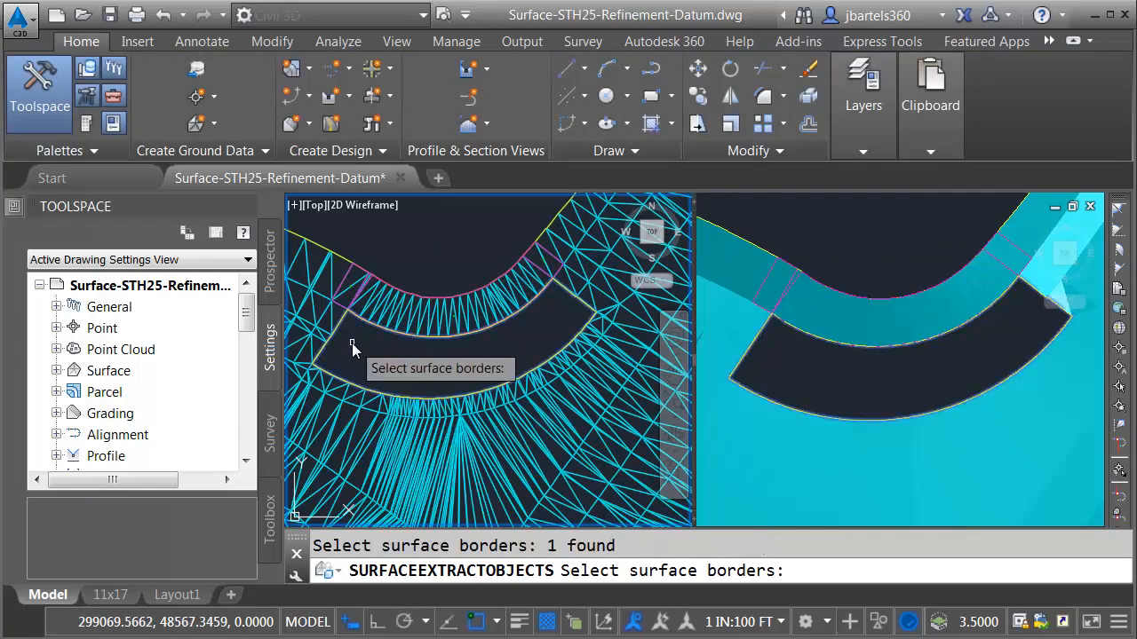
pyautogui.press('Return')
pyautogui.click(590, 527)
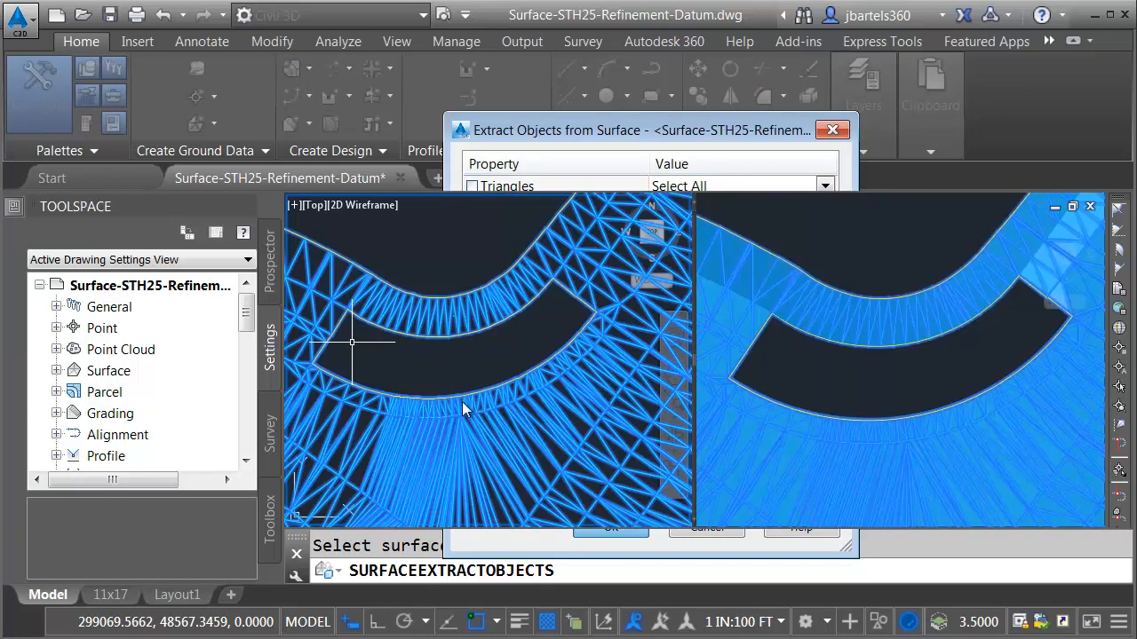
pyautogui.press('Escape')
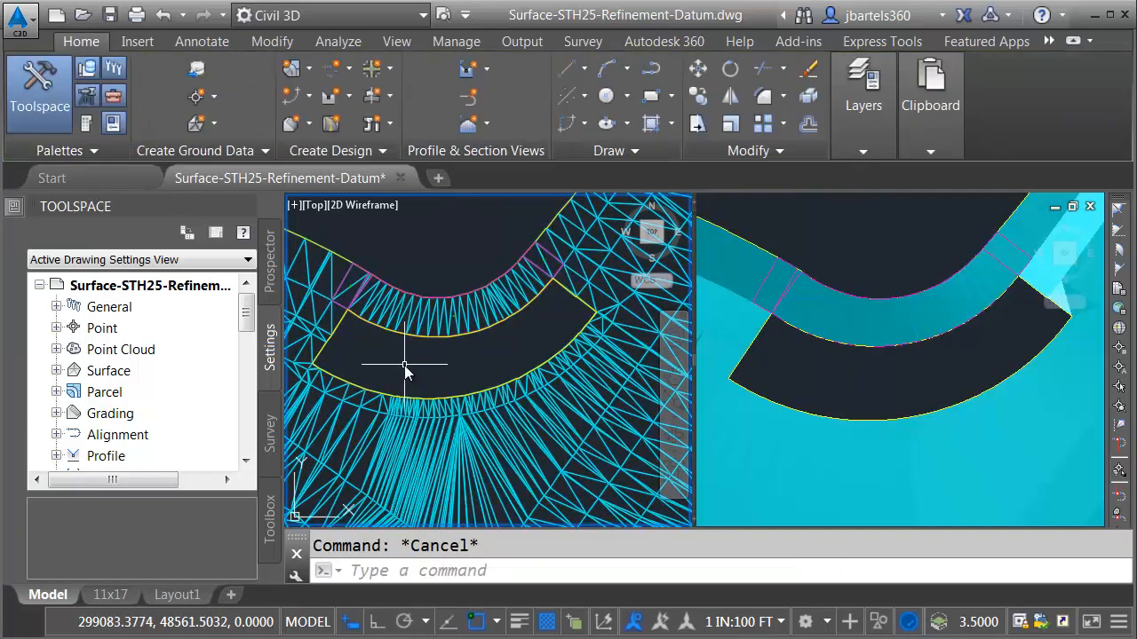
# Step: Add a Show boundary named "NW Quad area" with non-destructive breakline to the datum surface, using the extracted border around the crescent-shaped gap
pyautogui.moveTo(344, 328)
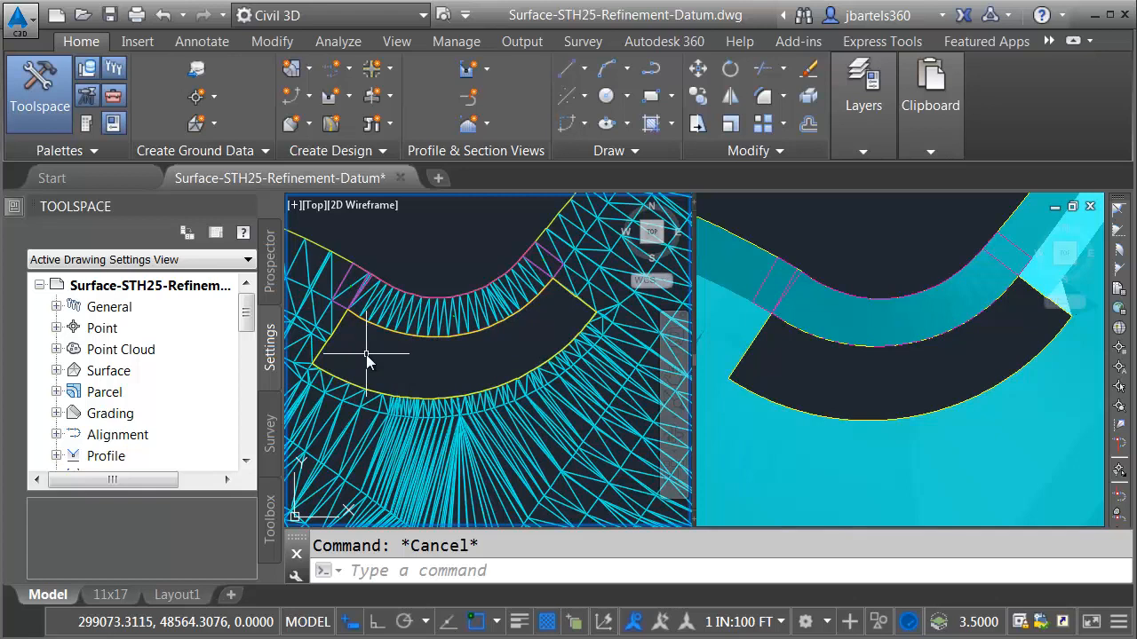
pyautogui.click(269, 42)
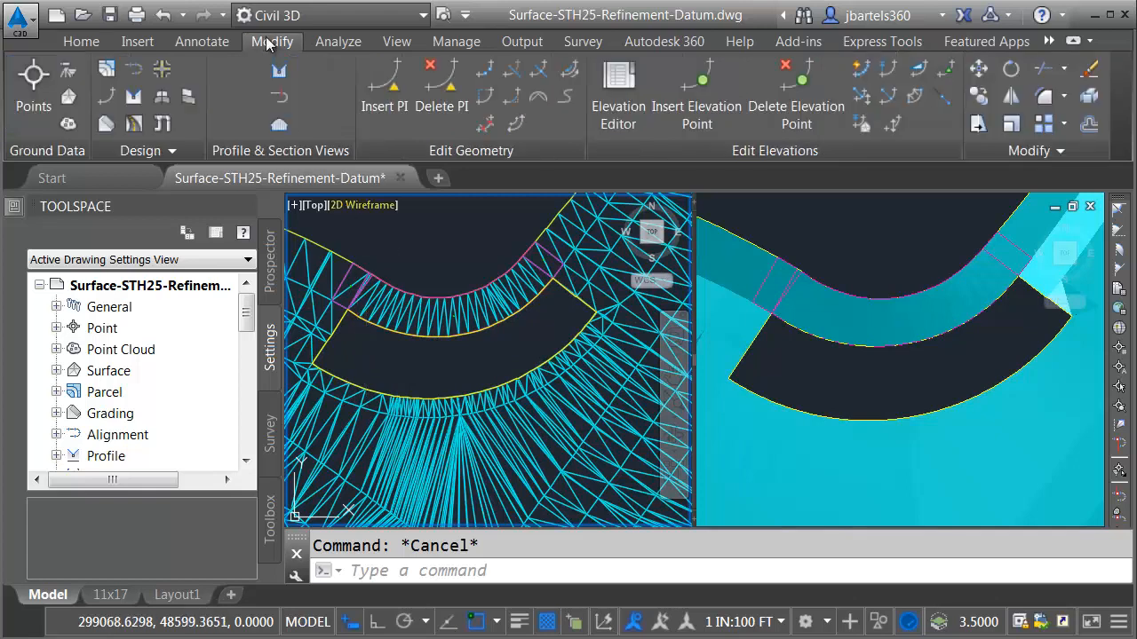
pyautogui.click(69, 97)
pyautogui.click(419, 120)
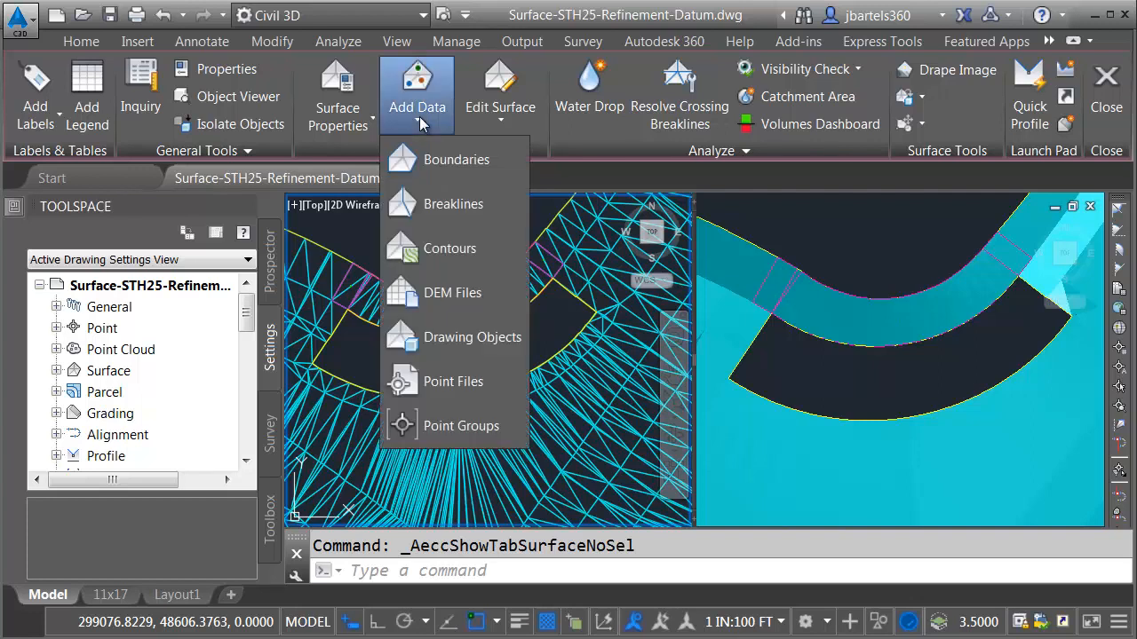
pyautogui.click(409, 166)
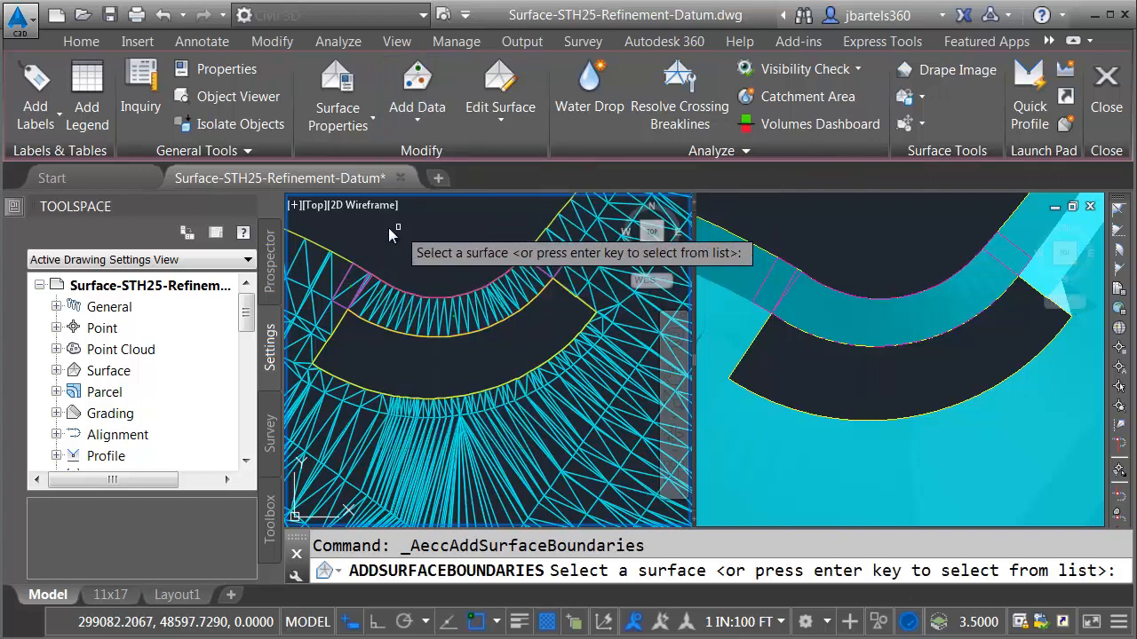
pyautogui.click(391, 242)
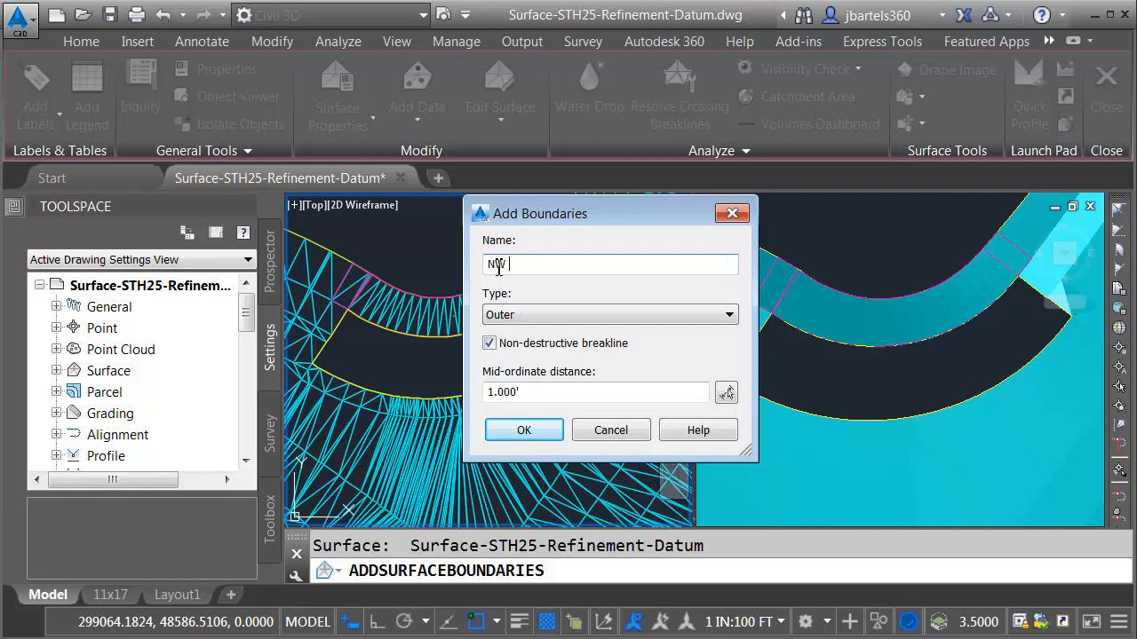
pyautogui.write('NW Quad area')
pyautogui.click(513, 316)
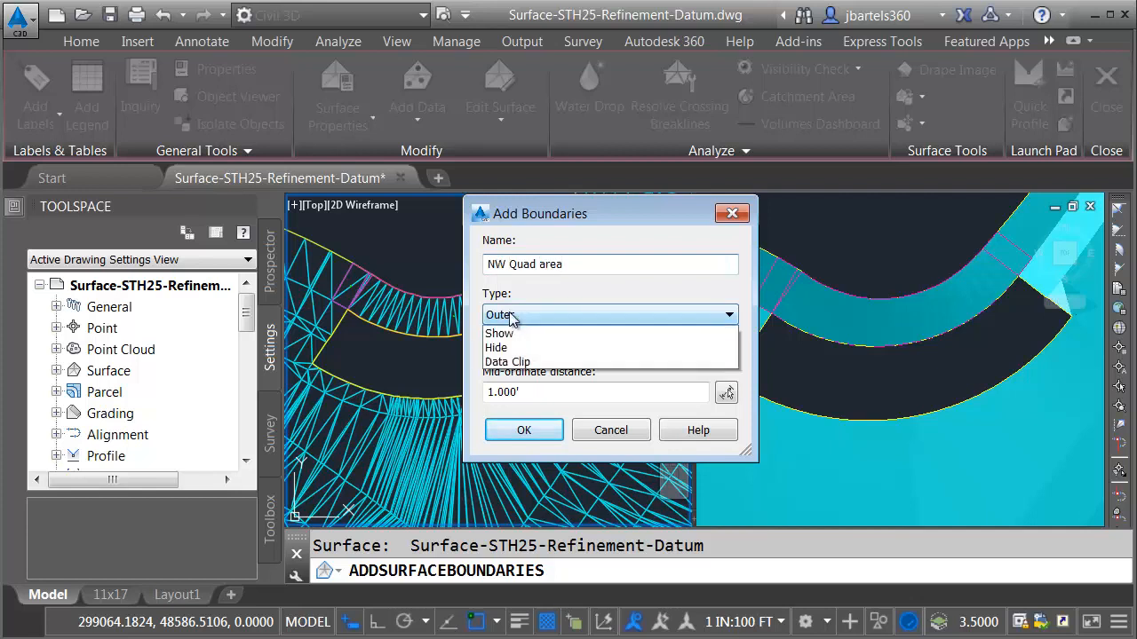
pyautogui.click(518, 346)
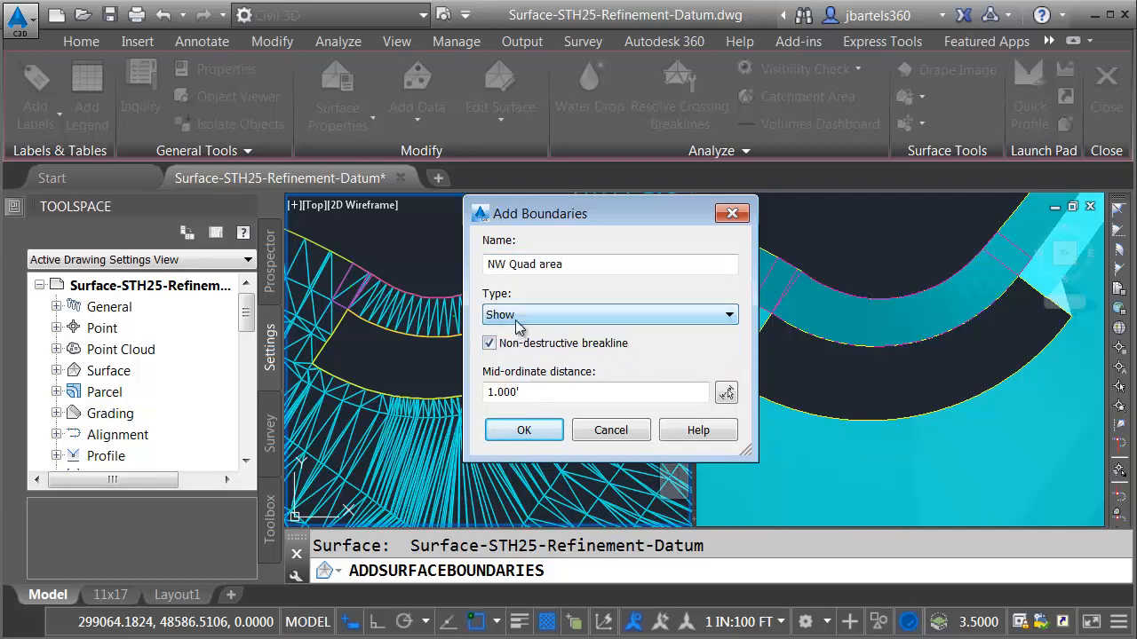
pyautogui.click(505, 434)
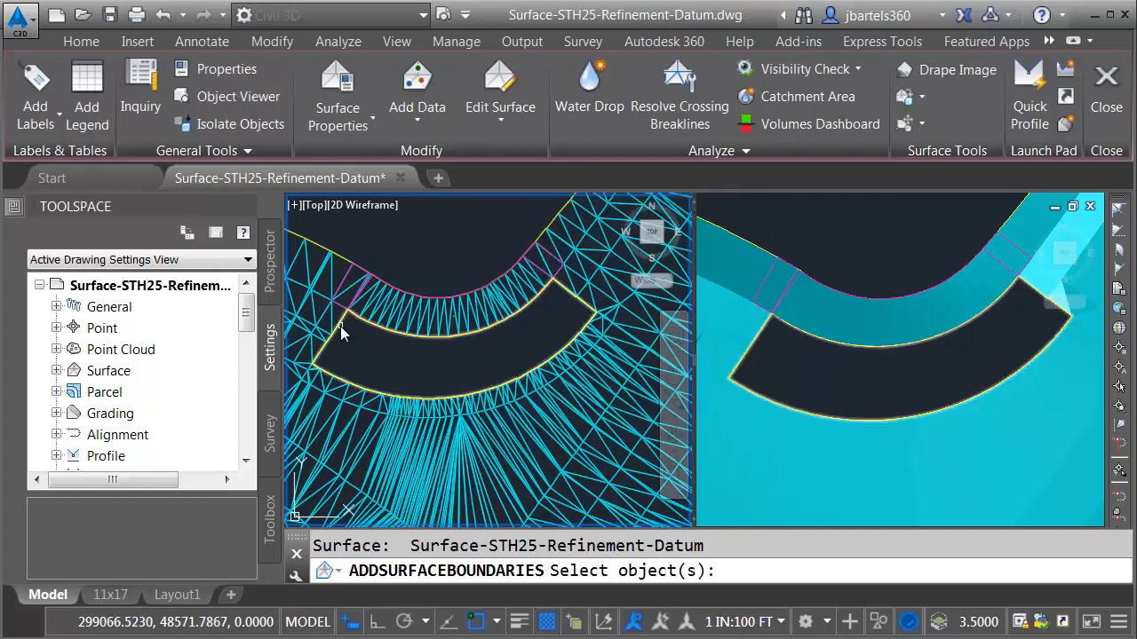
pyautogui.click(340, 326)
pyautogui.press('Return')
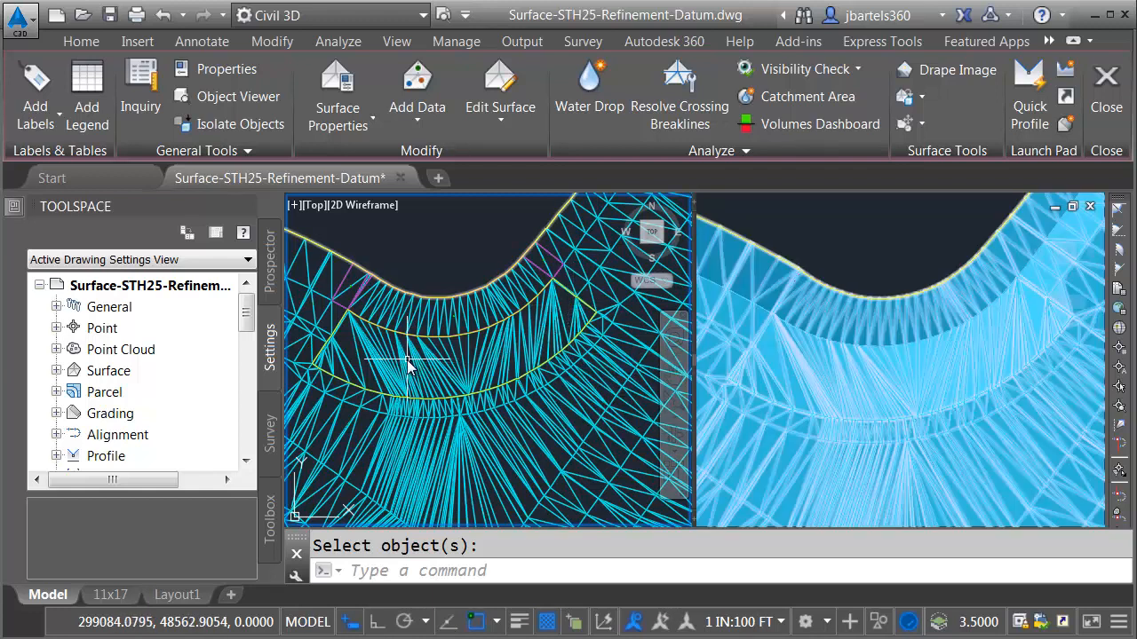
# Step: Set up a feature line in the NW Quad site named "NW Quad grading breakline" with the Standard style on layer P_CRDR-Base
pyautogui.moveTo(452, 275); pyautogui.dragTo(404, 293, button='middle')
pyautogui.scroll(4, 529, 320)
pyautogui.moveTo(528, 329); pyautogui.dragTo(501, 354, button='middle')
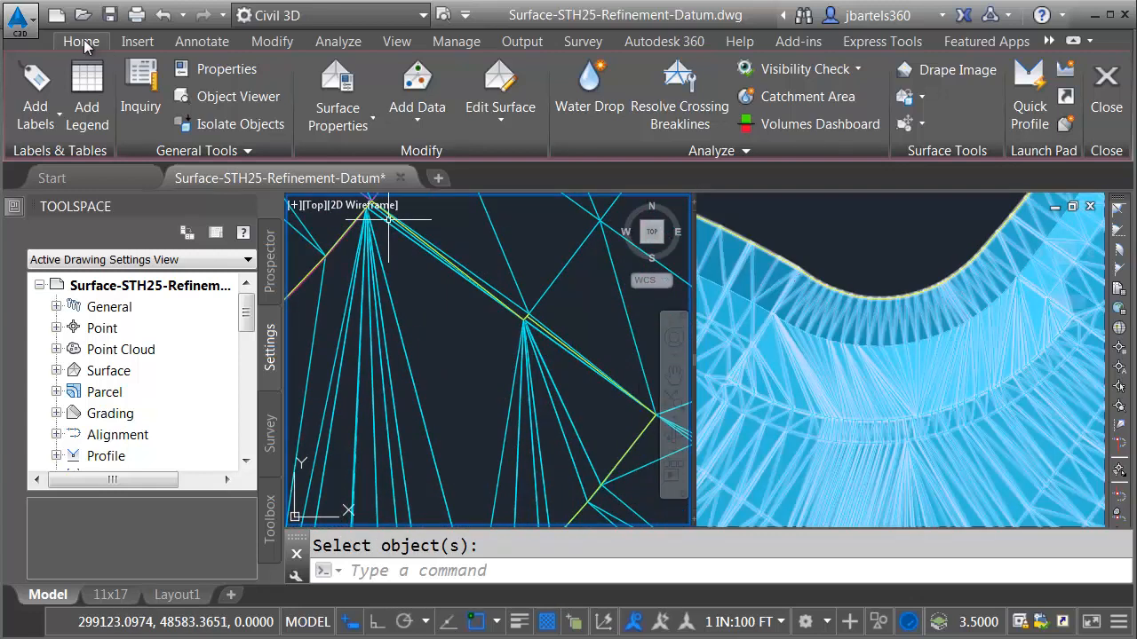
pyautogui.click(82, 40)
pyautogui.click(297, 100)
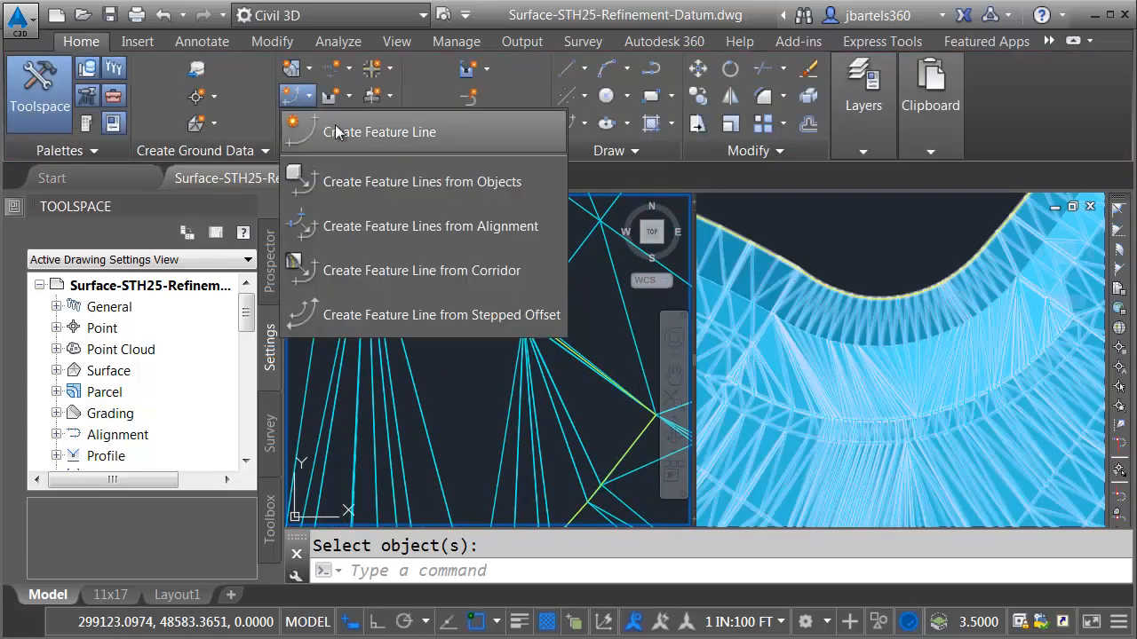
pyautogui.press('Return')
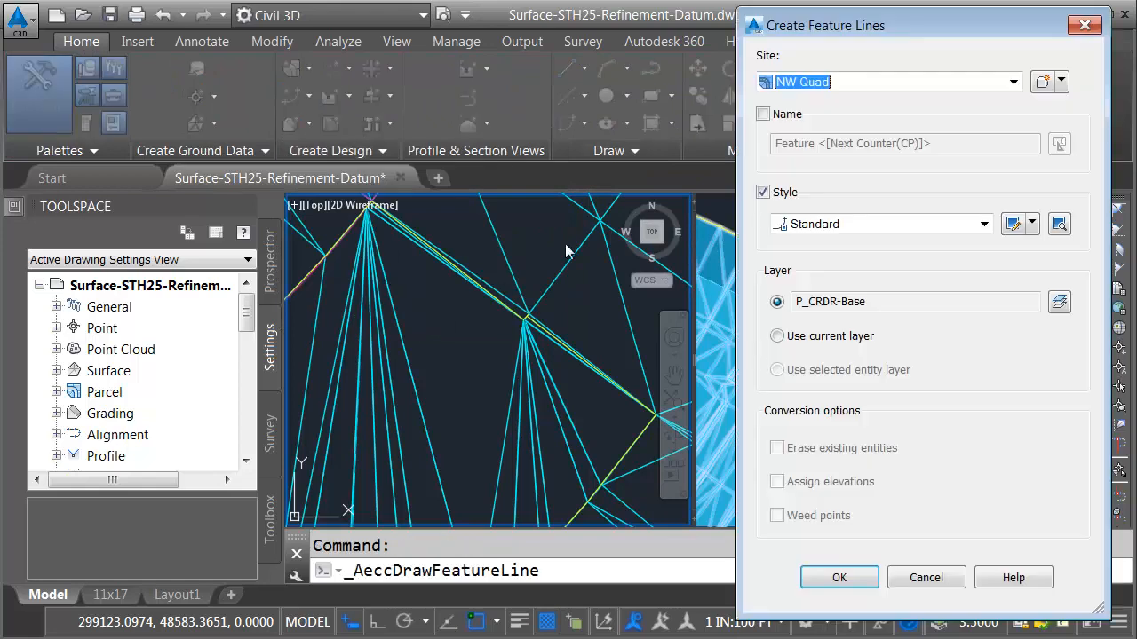
pyautogui.click(762, 114)
pyautogui.moveTo(943, 141); pyautogui.dragTo(787, 169)
pyautogui.write('NW Quad grading breakline')
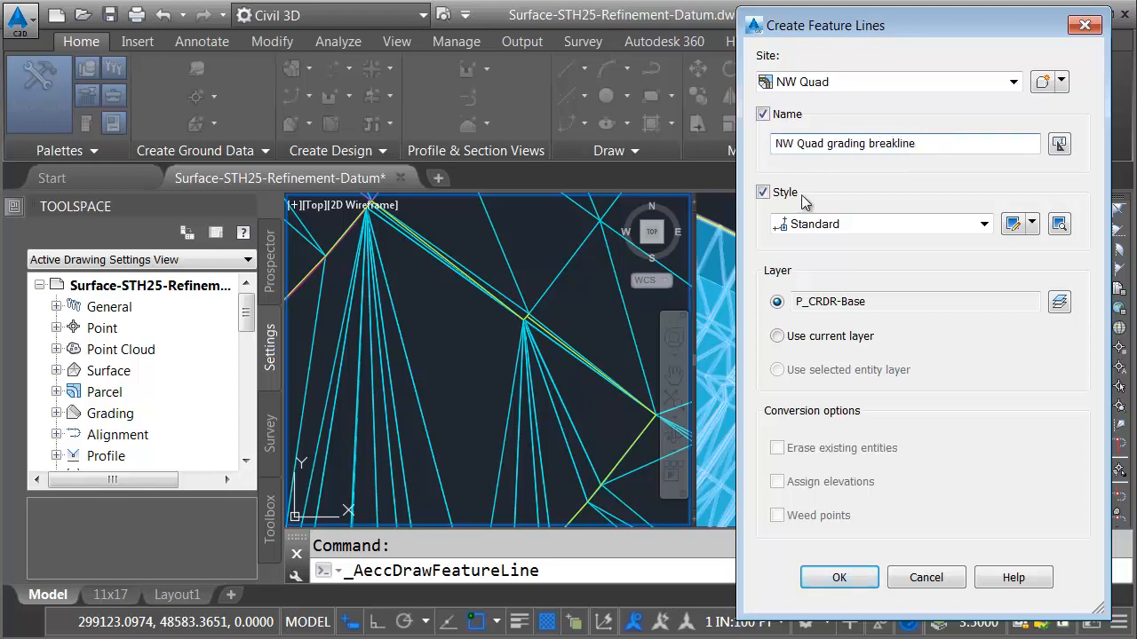
pyautogui.click(839, 577)
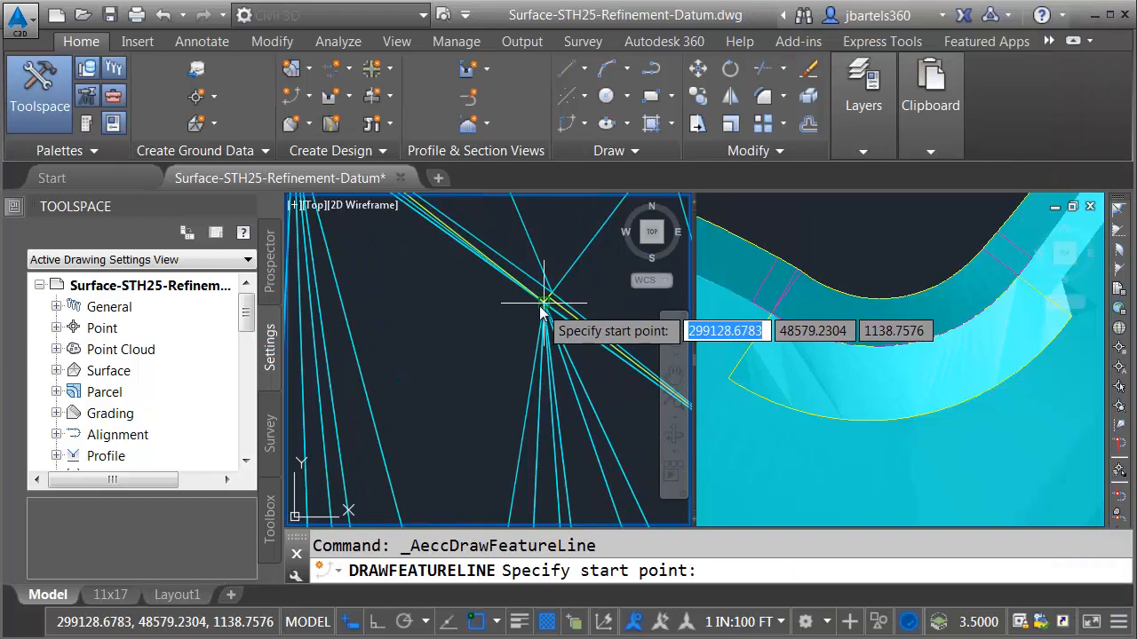
# Step: Start the feature line at the triangle vertex on the crescent area's east edge, accepting elevation 1138.758
pyautogui.click(544, 304)
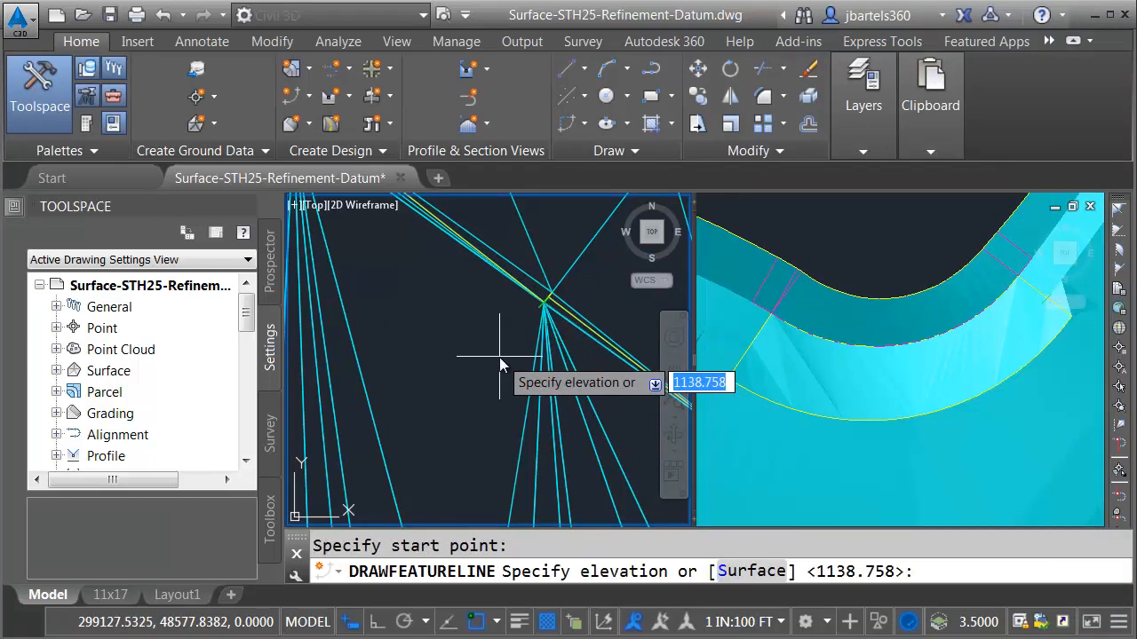
pyautogui.press('Return')
pyautogui.scroll(-5, 494, 357)
pyautogui.moveTo(442, 399); pyautogui.dragTo(484, 384, button='middle')
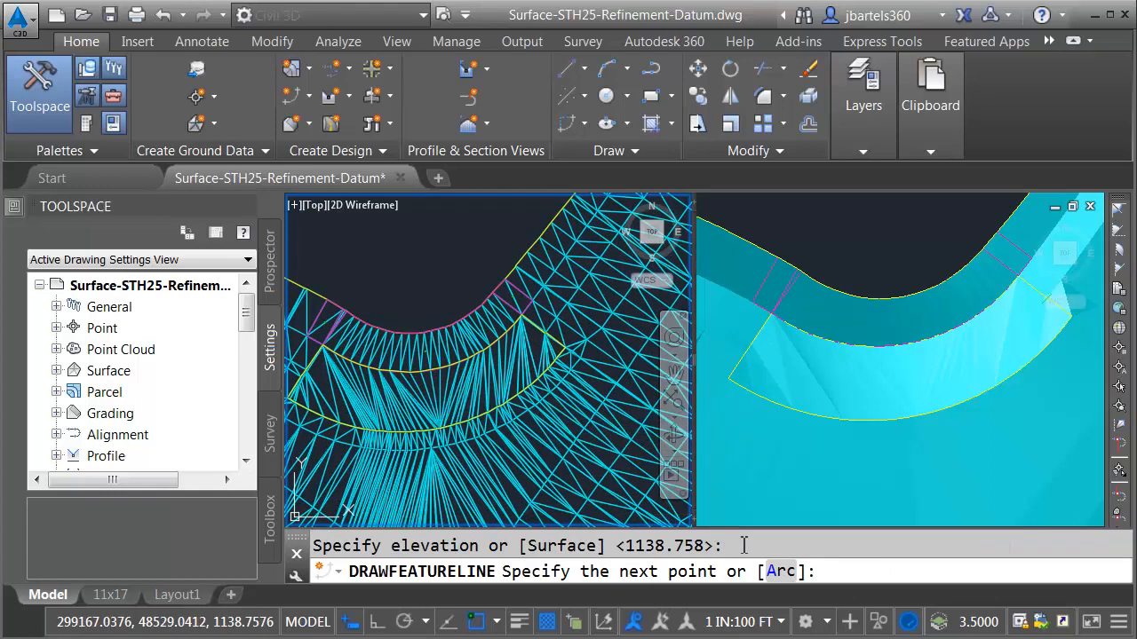
# Step: Draw the feature line as one arc through the middle of the crescent to the vertex on its west edge, accepting the -4.93 grade
pyautogui.click(780, 571)
pyautogui.scroll(2, 373, 409)
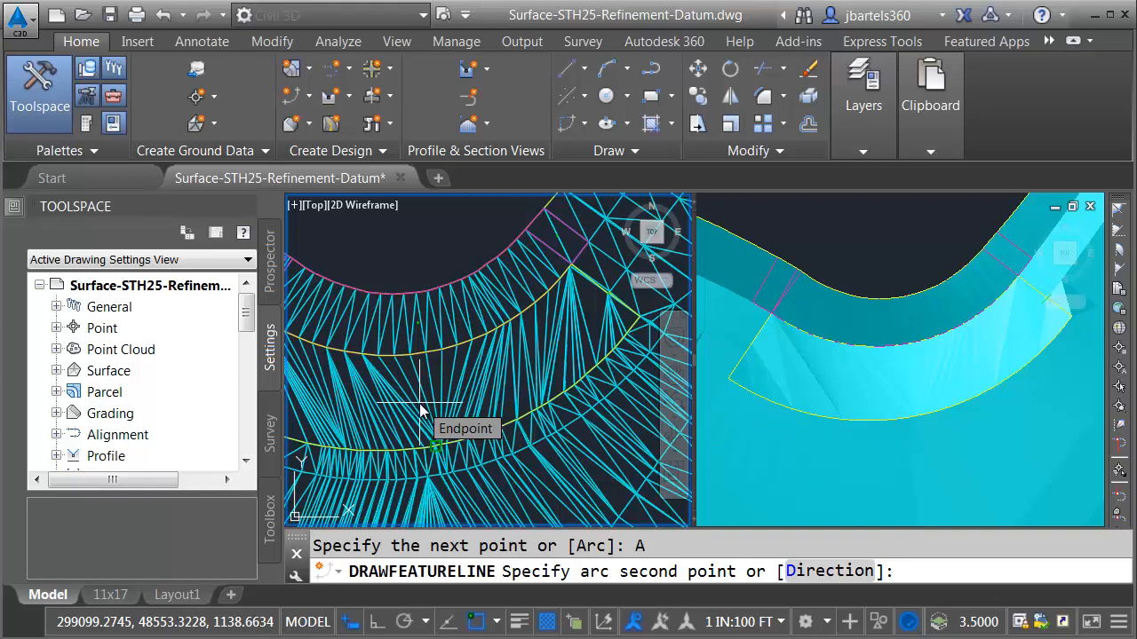
pyautogui.press('F3')
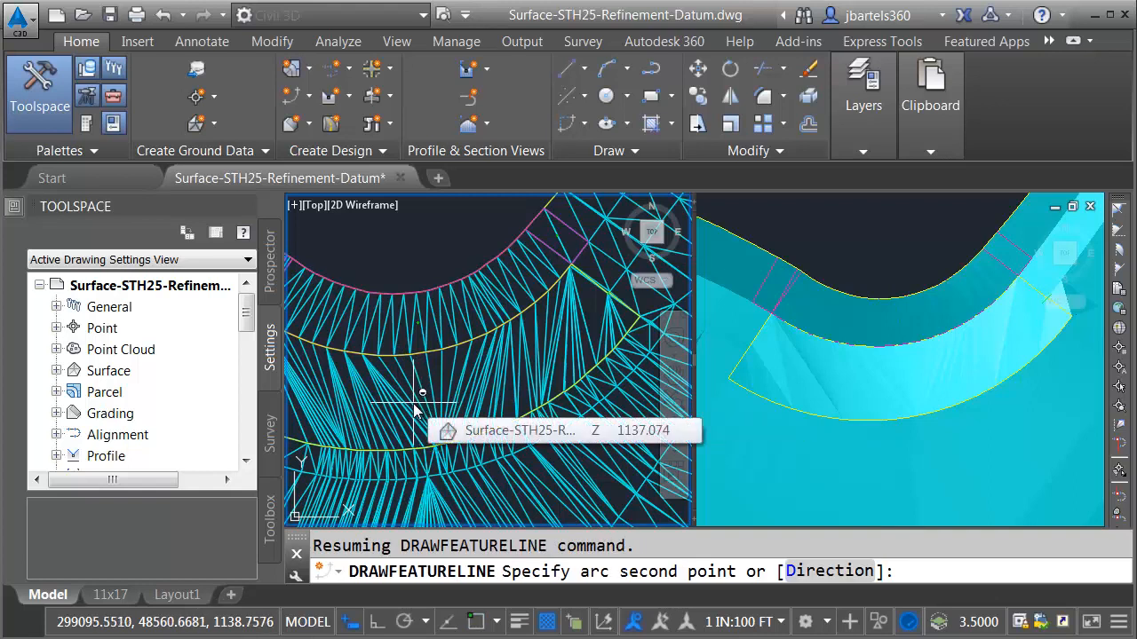
pyautogui.click(415, 404)
pyautogui.scroll(-4, 418, 409)
pyautogui.scroll(5, 400, 414)
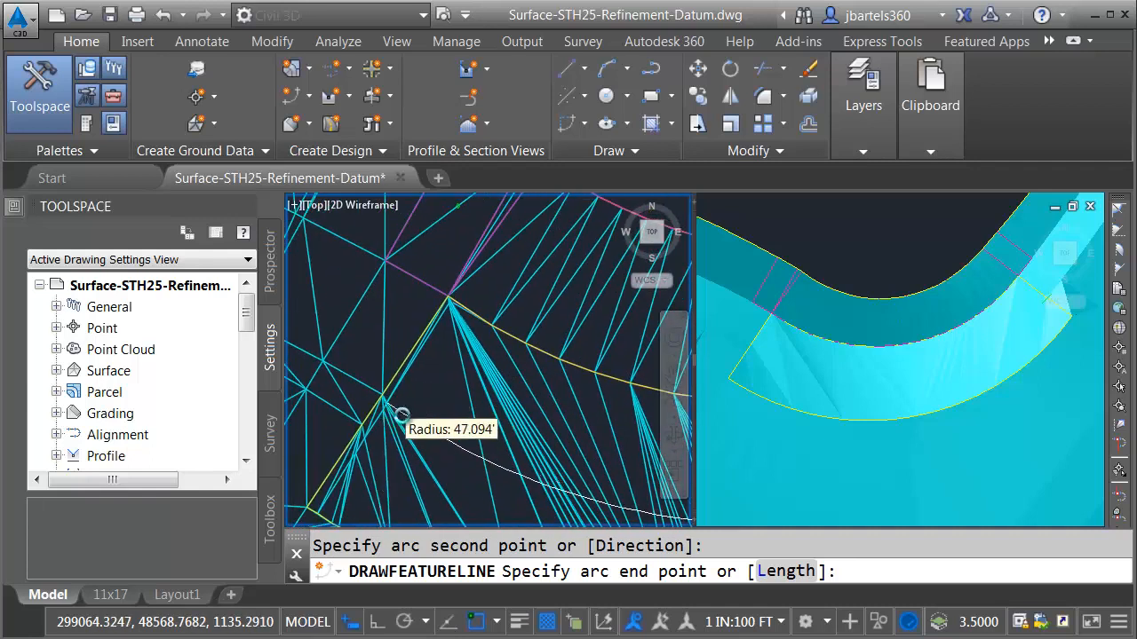
pyautogui.scroll(2, 401, 414)
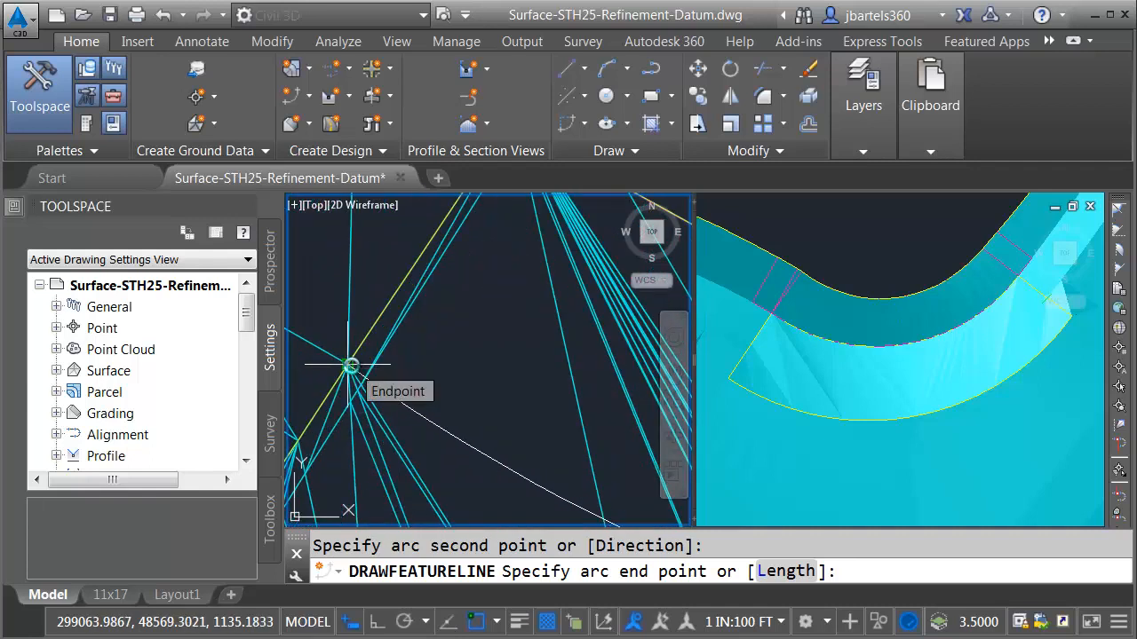
pyautogui.click(350, 365)
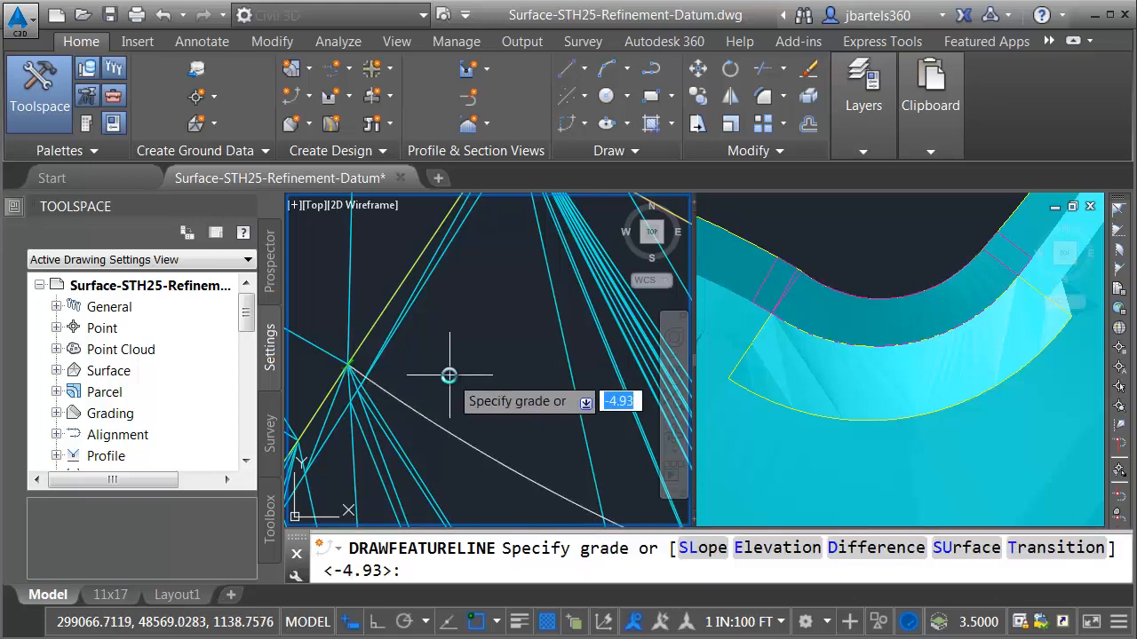
pyautogui.press('Return')
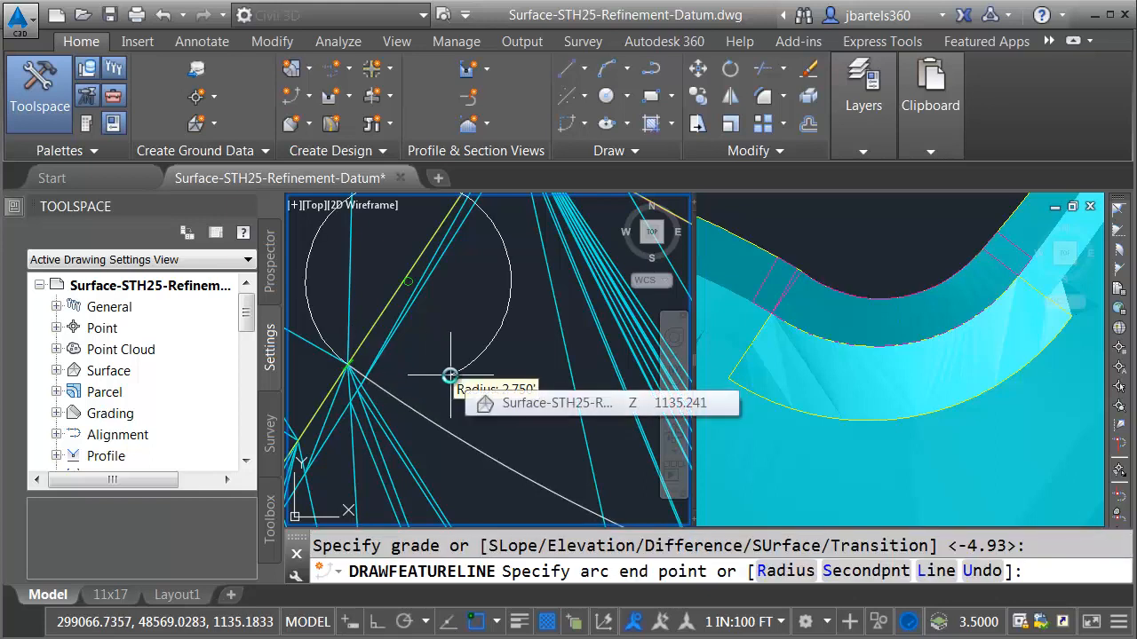
pyautogui.press('Return')
pyautogui.scroll(-3, 449, 374)
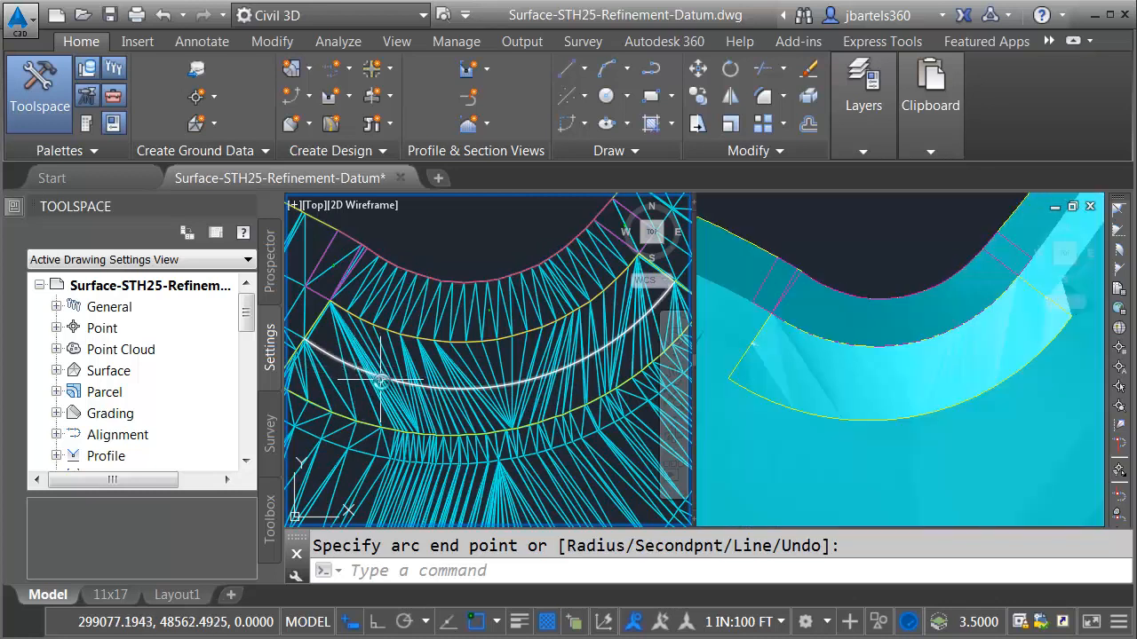
# Step: Insert elevation points along the new arc feature line at an increment of 3 feet
pyautogui.click(326, 354)
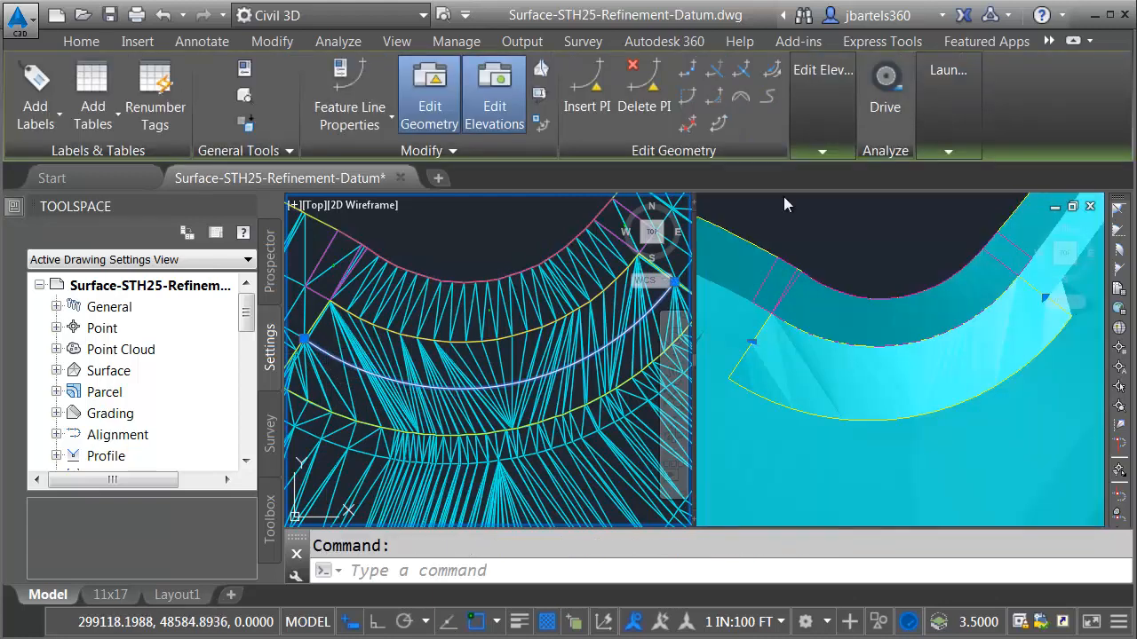
pyautogui.click(825, 149)
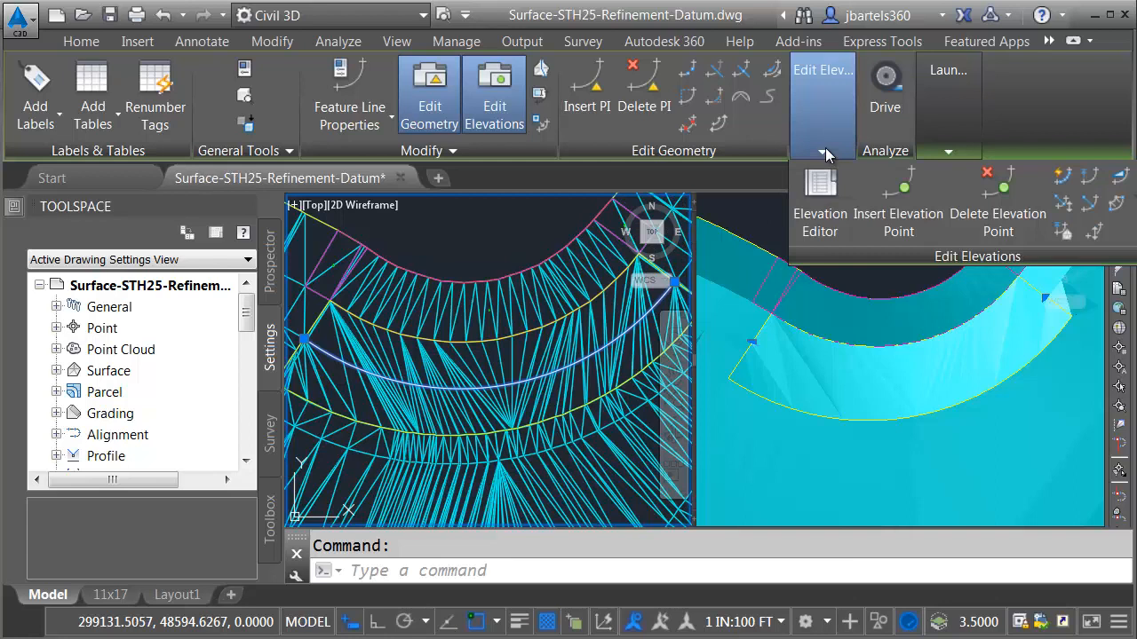
pyautogui.click(893, 188)
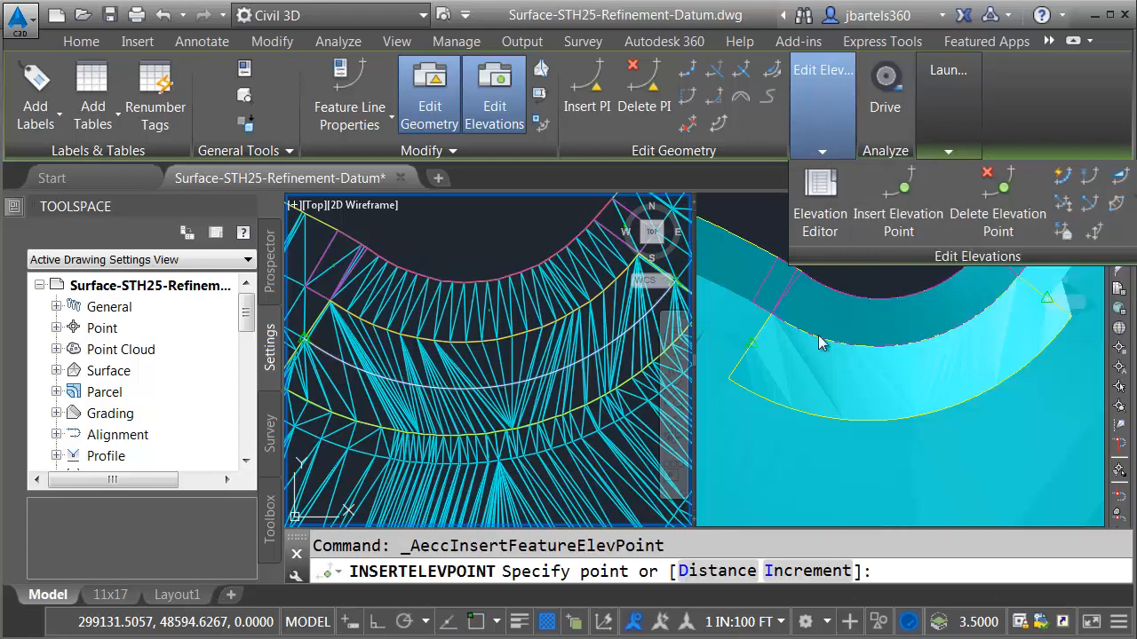
pyautogui.click(778, 576)
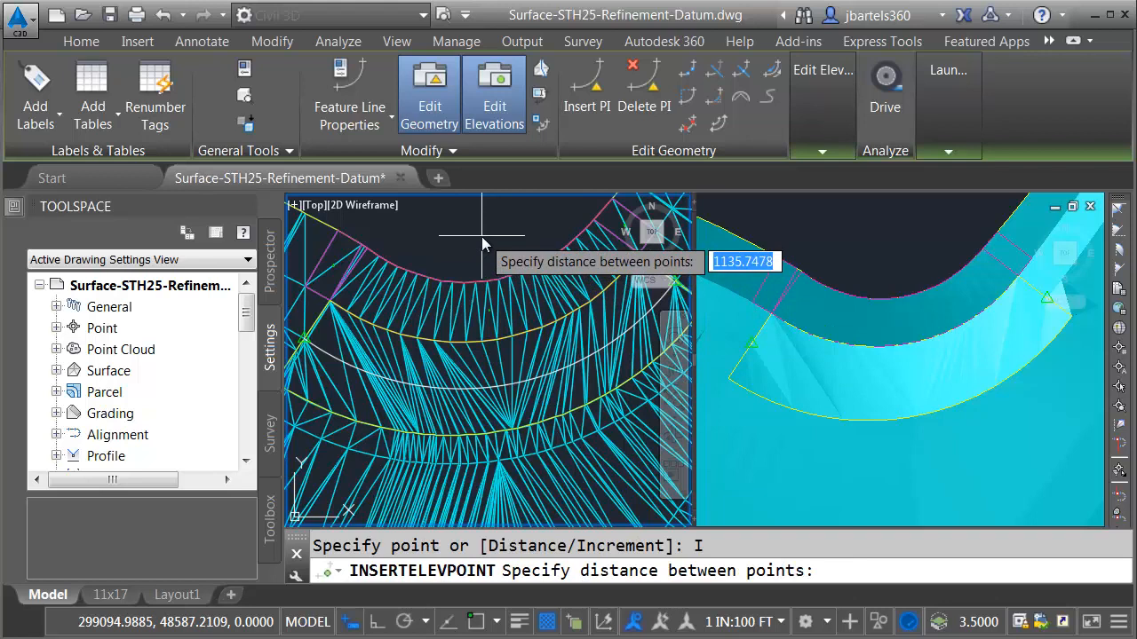
pyautogui.write('3')
pyautogui.press('Return')
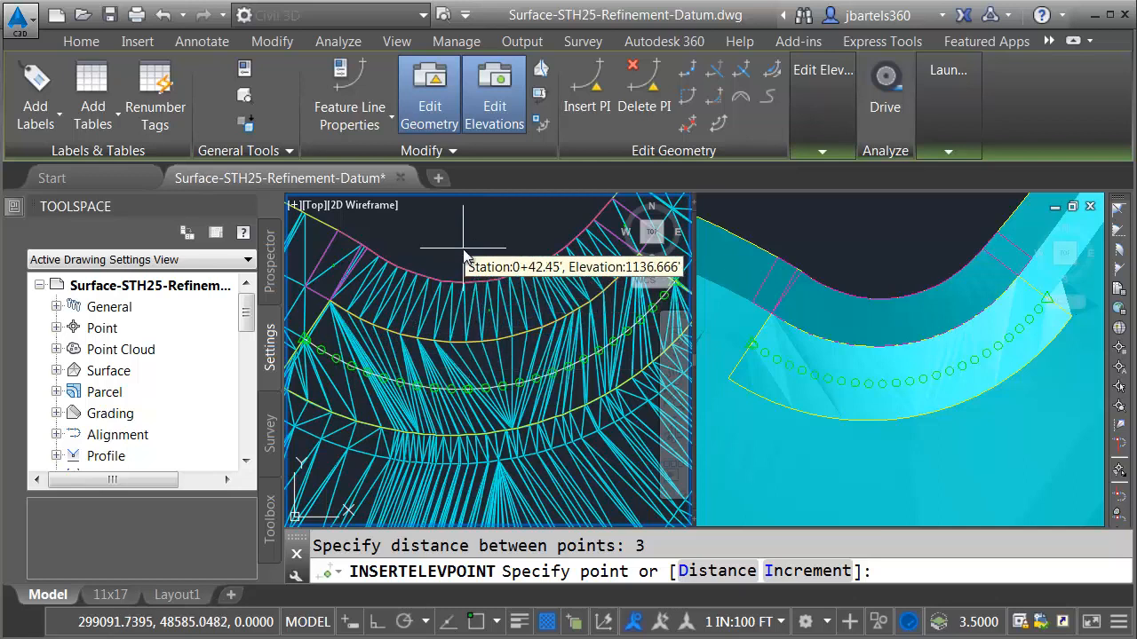
pyautogui.press('Escape')
pyautogui.press('Escape')
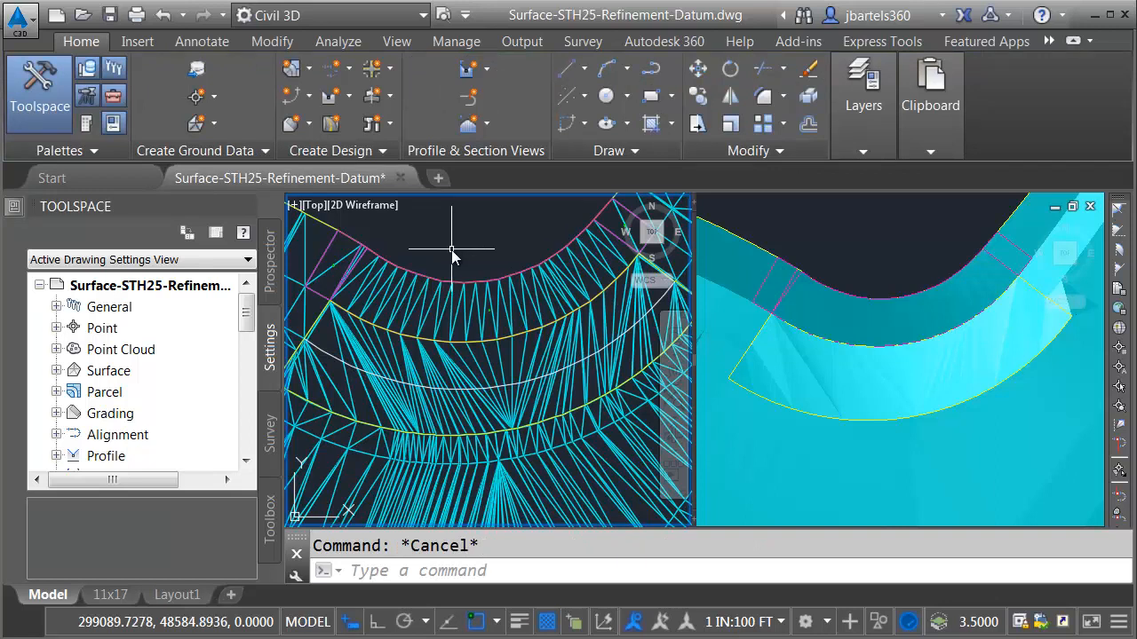
# Step: Add the arc feature line to the datum surface as a Standard breakline described "NW Quad Grading Edge" with a 1.000' mid-ordinate distance
pyautogui.click(270, 41)
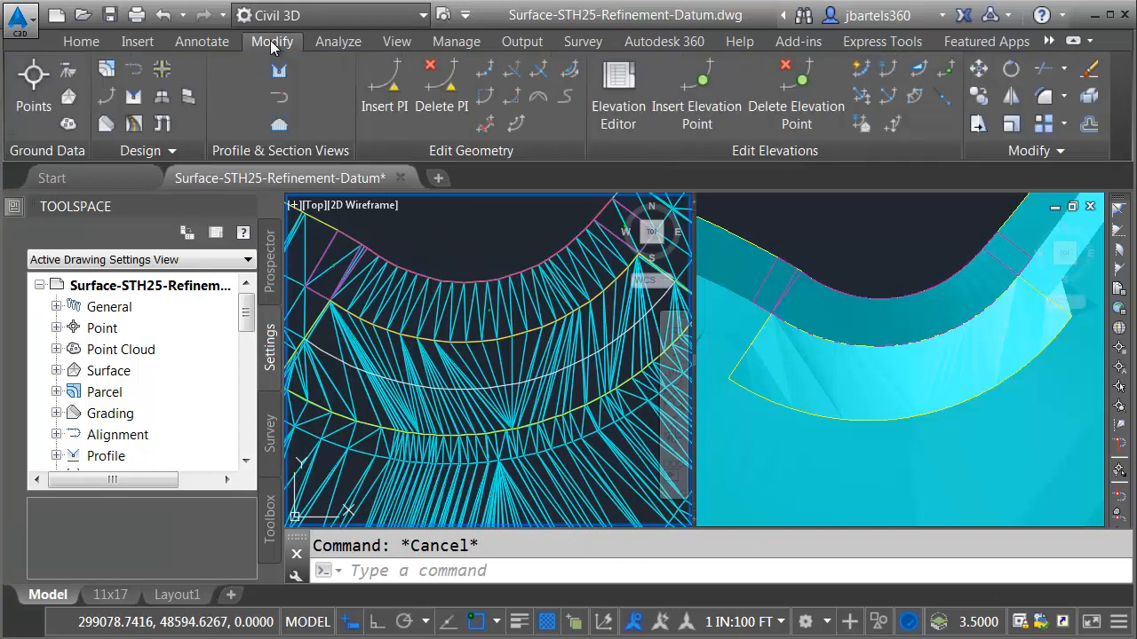
pyautogui.click(68, 98)
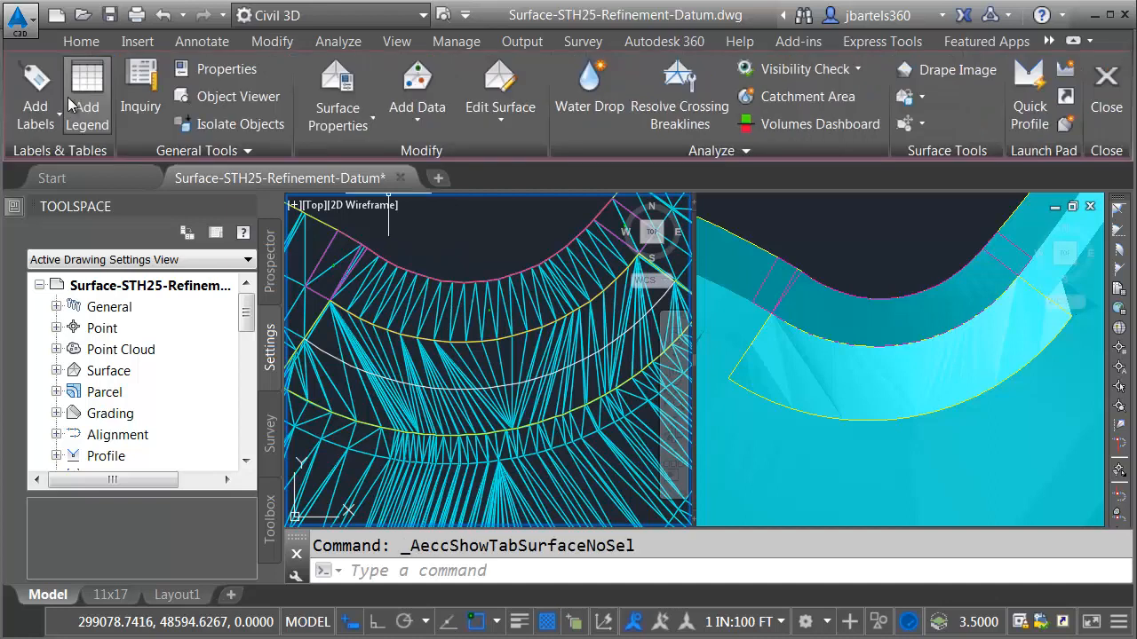
pyautogui.click(422, 116)
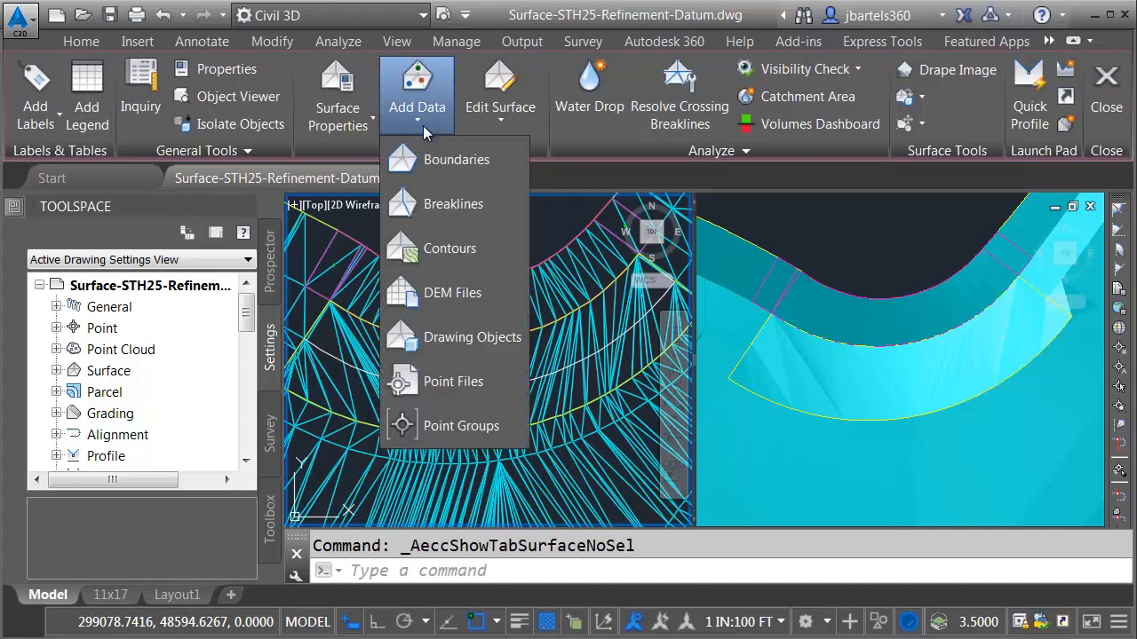
pyautogui.click(421, 202)
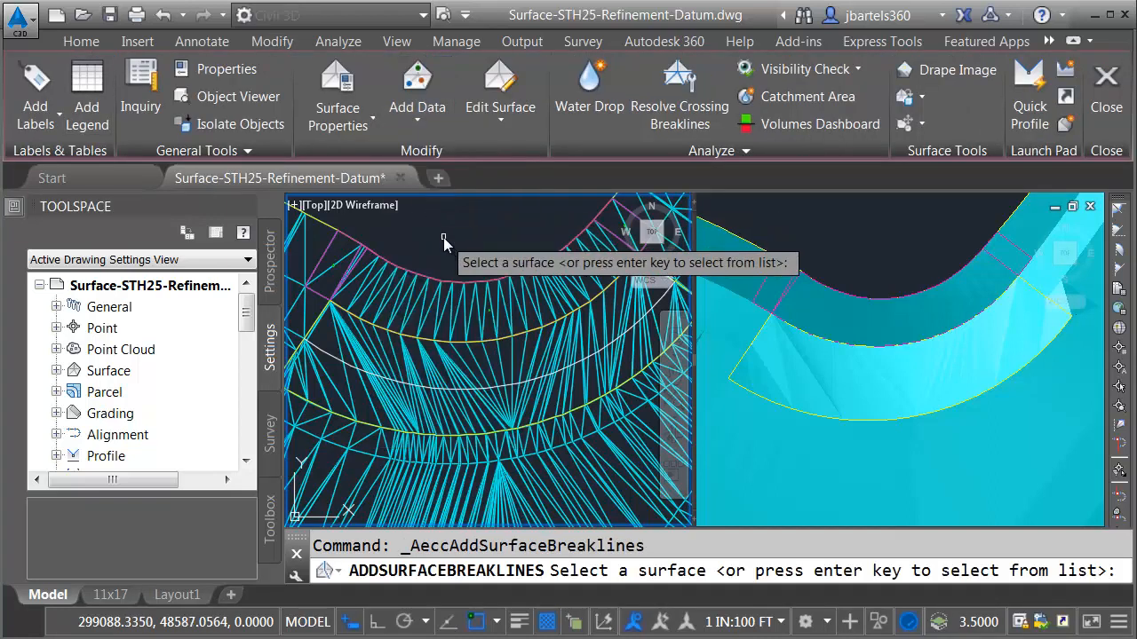
pyautogui.click(391, 259)
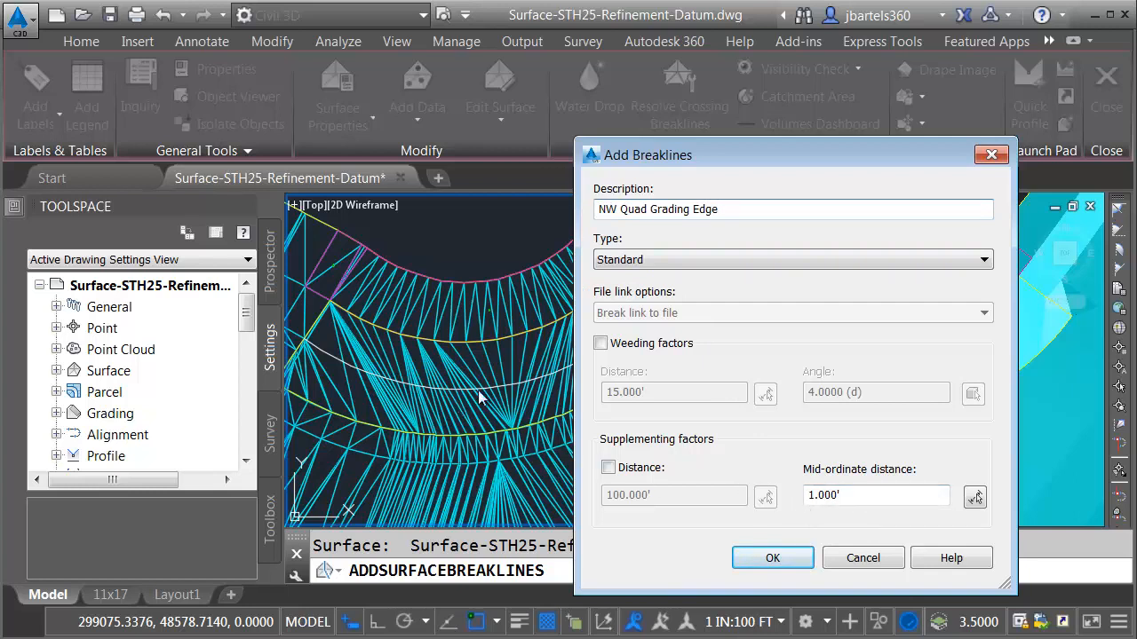
pyautogui.click(771, 558)
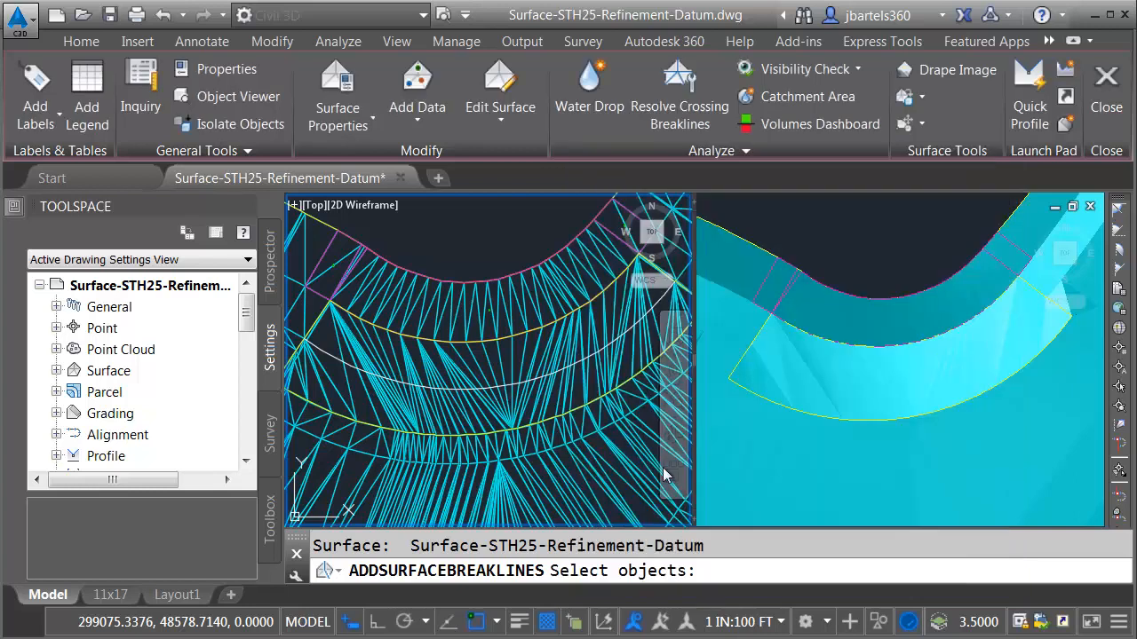
pyautogui.click(331, 357)
pyautogui.press('Return')
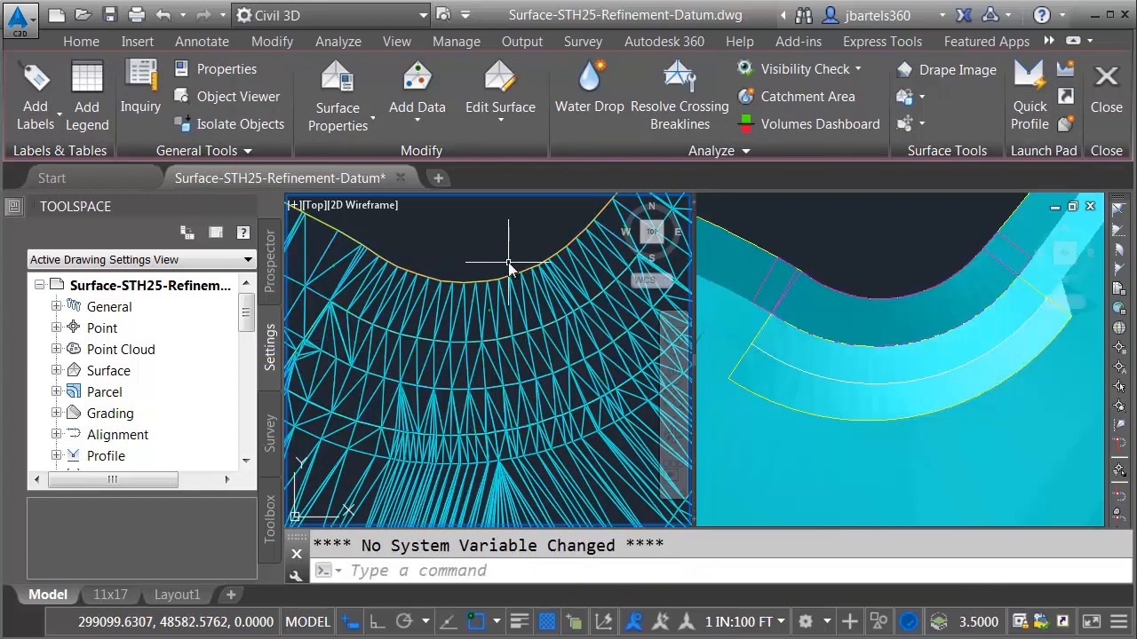
# Step: Examine the crescent area around the new breakline and the surface shape at its end corner in the shaded 3D view
pyautogui.click(868, 248)
pyautogui.moveTo(870, 386)
pyautogui.keyDown('shift'); pyautogui.mouseDown(button='middle')
pyautogui.moveTo(901, 449)
pyautogui.moveTo(835, 394)
pyautogui.moveTo(753, 352)
pyautogui.mouseUp(button='middle'); pyautogui.keyUp('shift')
pyautogui.moveTo(893, 399); pyautogui.dragTo(920, 409, button='middle')
pyautogui.scroll(3, 877, 392)
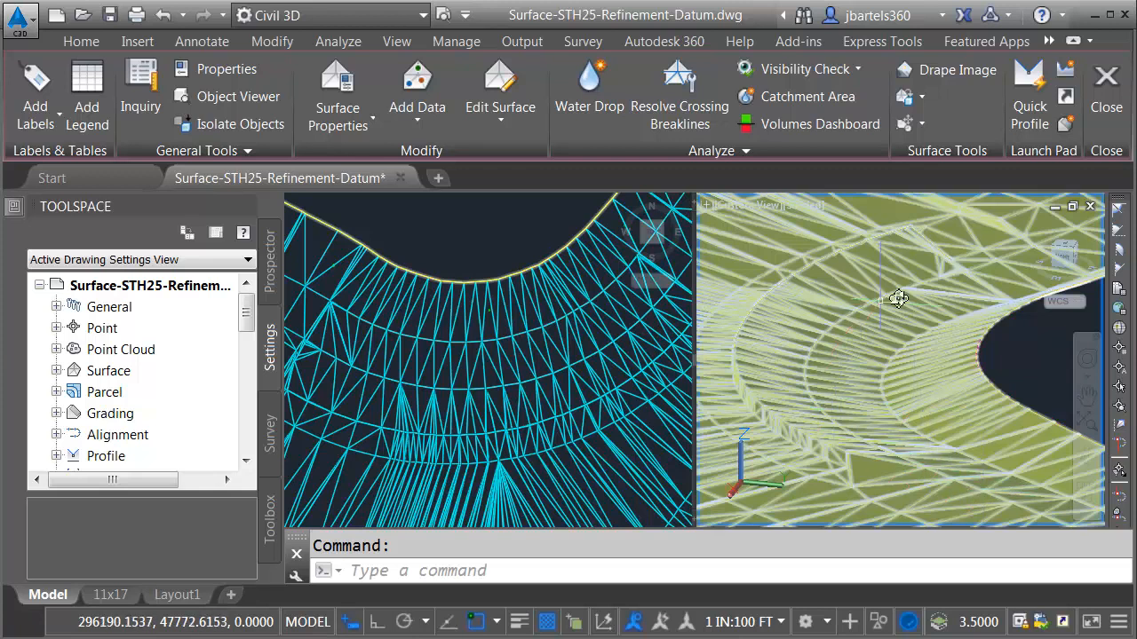
pyautogui.moveTo(939, 317)
pyautogui.keyDown('shift'); pyautogui.mouseDown(button='middle')
pyautogui.moveTo(891, 343)
pyautogui.moveTo(950, 325)
pyautogui.mouseUp(button='middle'); pyautogui.keyUp('shift')
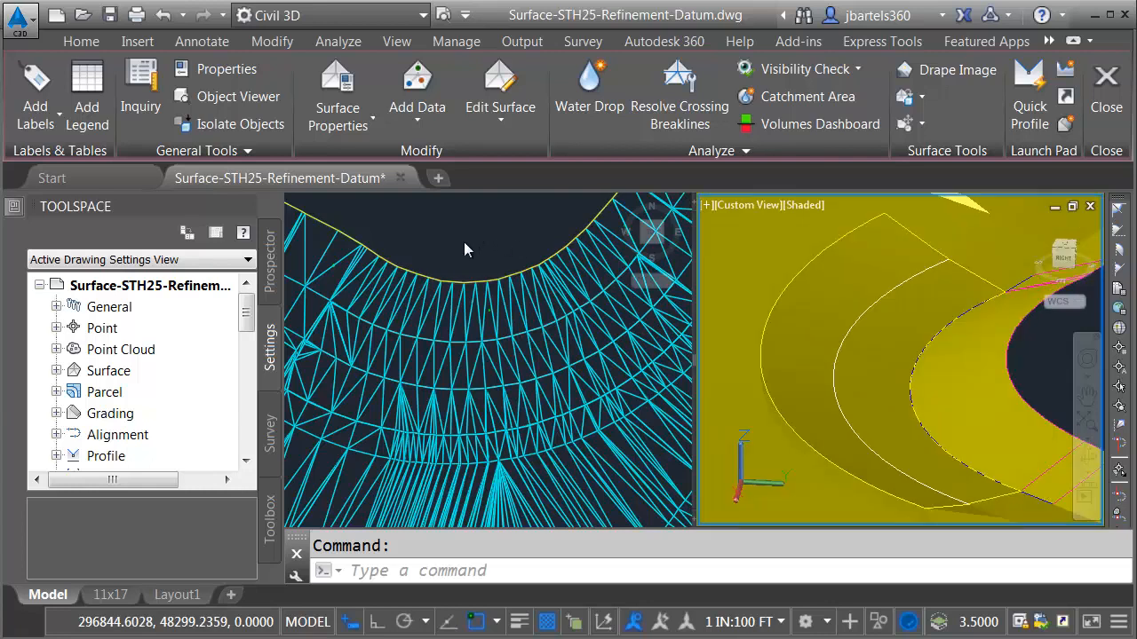
pyautogui.click(401, 348)
pyautogui.scroll(6, 409, 368)
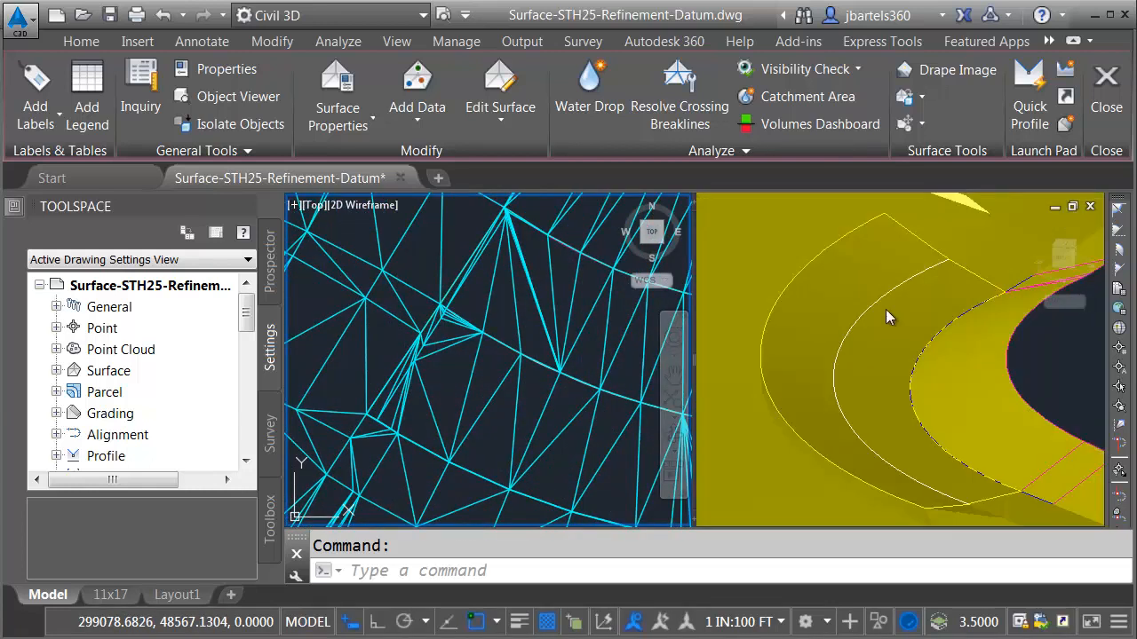
pyautogui.click(941, 296)
pyautogui.moveTo(941, 302)
pyautogui.keyDown('shift'); pyautogui.mouseDown(button='middle')
pyautogui.moveTo(909, 325)
pyautogui.moveTo(962, 410)
pyautogui.moveTo(928, 423)
pyautogui.moveTo(962, 423)
pyautogui.moveTo(969, 411)
pyautogui.moveTo(958, 419)
pyautogui.mouseUp(button='middle'); pyautogui.keyUp('shift')
pyautogui.moveTo(816, 469)
pyautogui.keyDown('shift'); pyautogui.mouseDown(button='middle')
pyautogui.moveTo(852, 378)
pyautogui.moveTo(863, 406)
pyautogui.moveTo(915, 395)
pyautogui.moveTo(914, 375)
pyautogui.moveTo(918, 400)
pyautogui.moveTo(939, 398)
pyautogui.mouseUp(button='middle'); pyautogui.keyUp('shift')
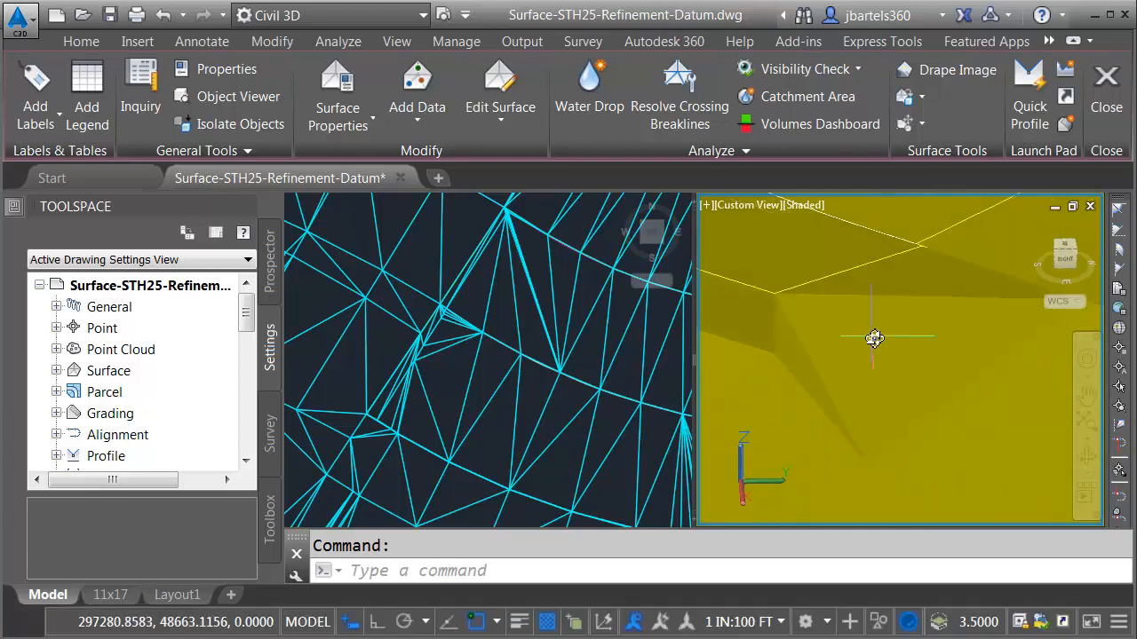
# Step: Swap the surface edges running from the upper corner vertex across the slope face at the end corner of the new grading
pyautogui.click(462, 385)
pyautogui.scroll(-5, 498, 400)
pyautogui.scroll(5, 560, 399)
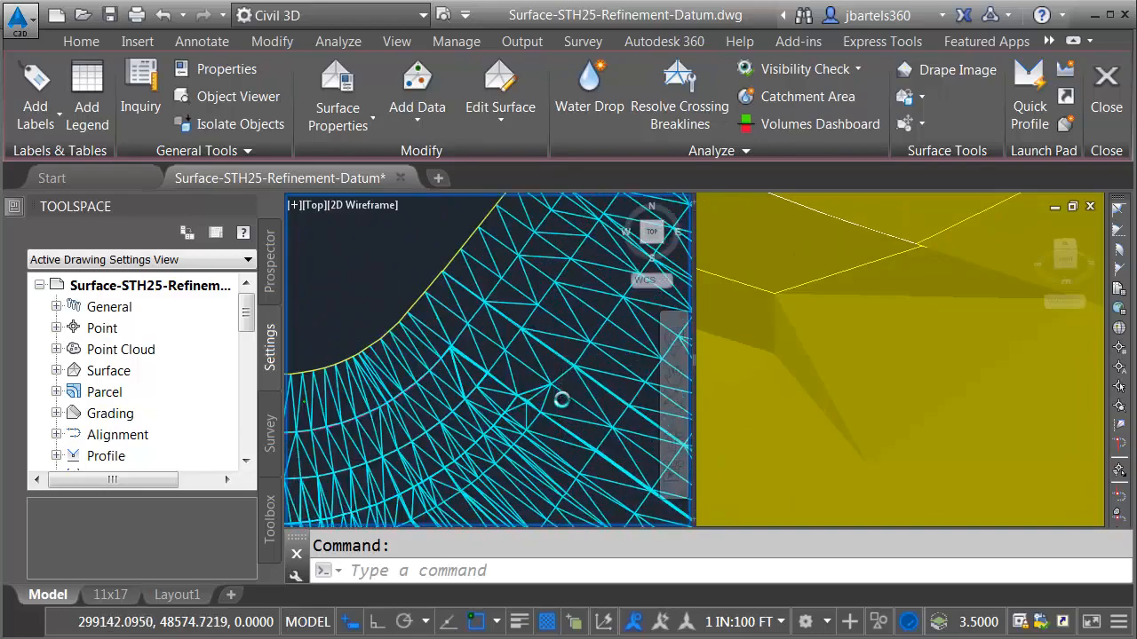
pyautogui.keyDown('shift'); pyautogui.moveTo(525, 439); pyautogui.dragTo(393, 363, button='middle'); pyautogui.keyUp('shift')
pyautogui.scroll(5, 489, 381)
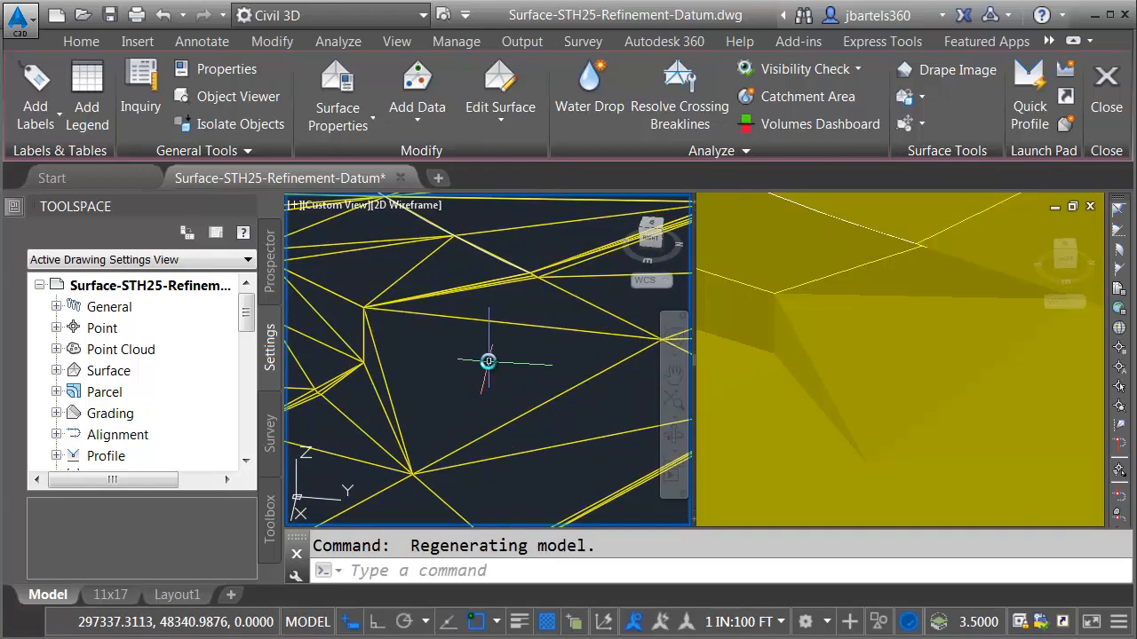
pyautogui.click(483, 362)
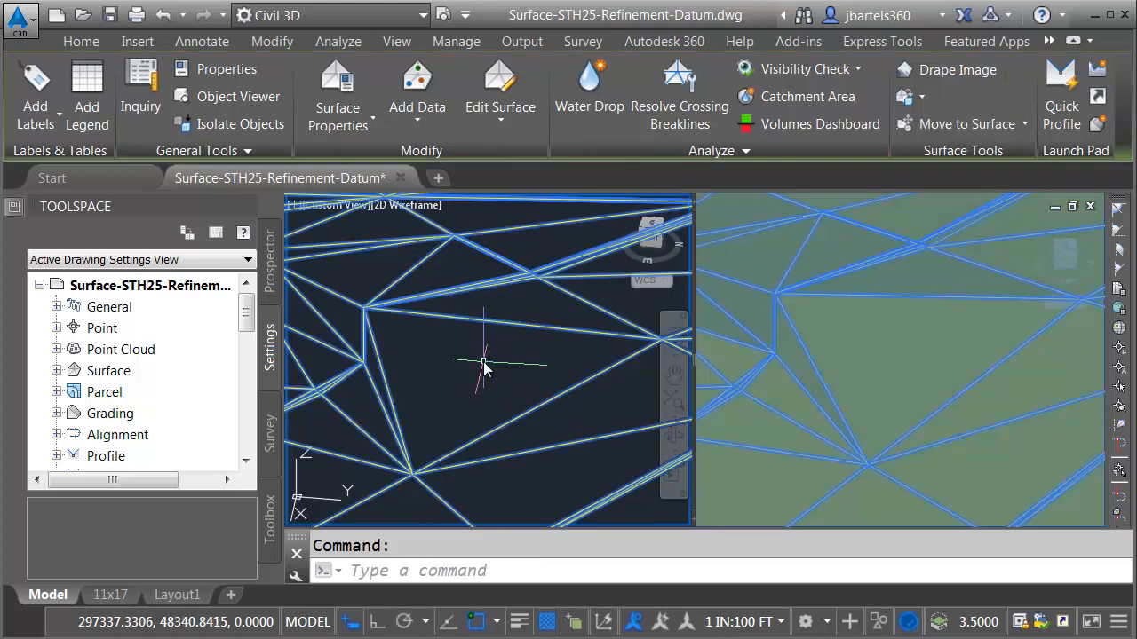
pyautogui.click(498, 125)
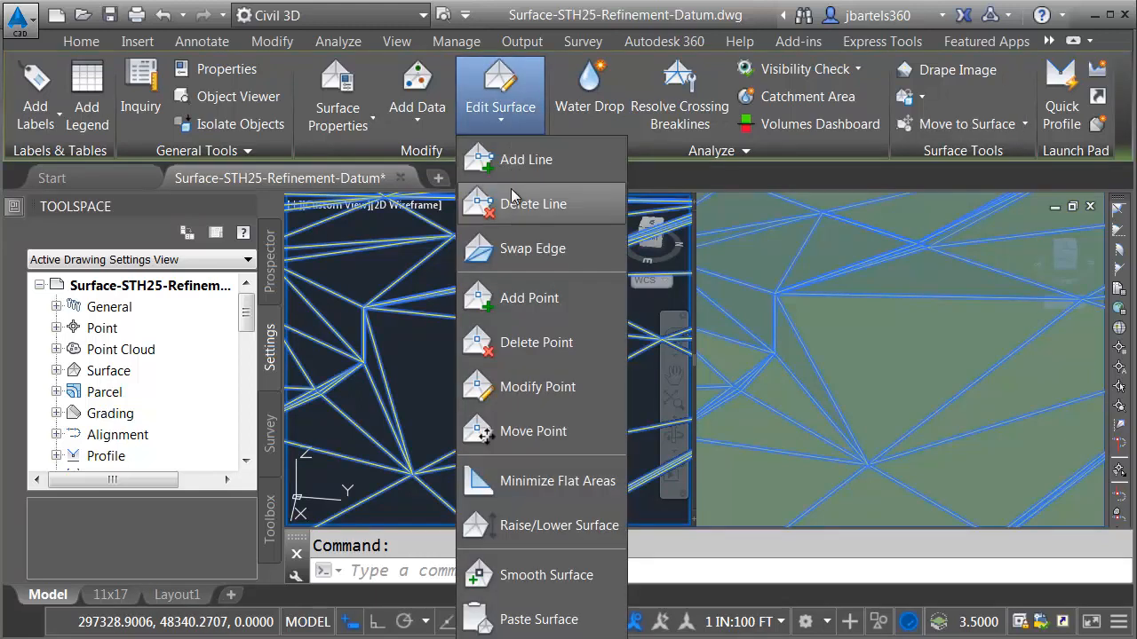
pyautogui.click(508, 240)
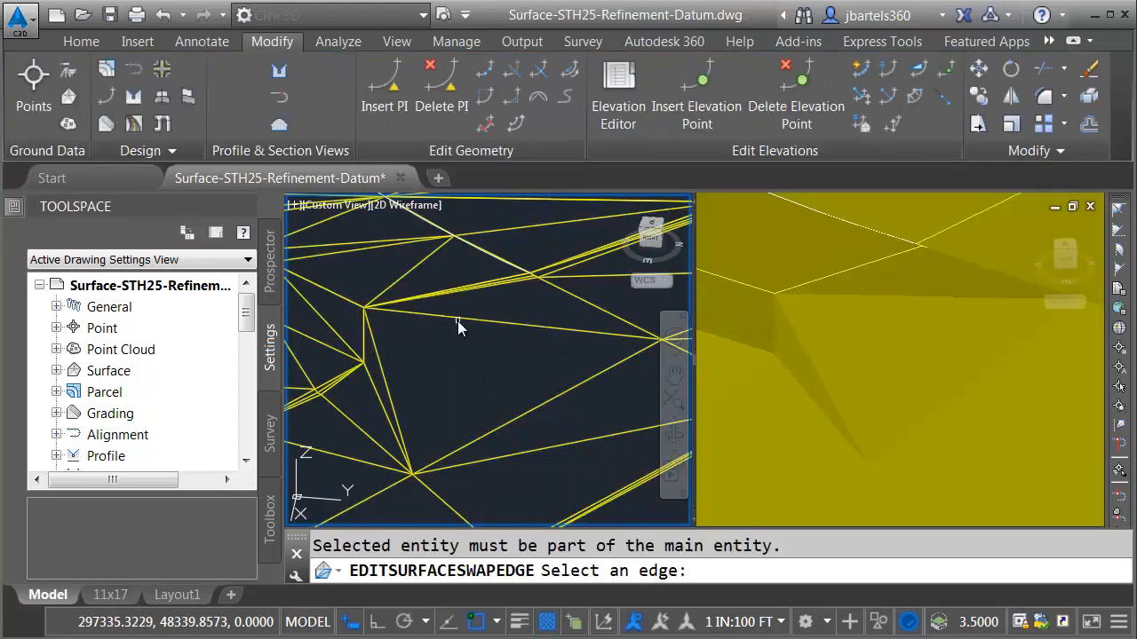
pyautogui.click(460, 318)
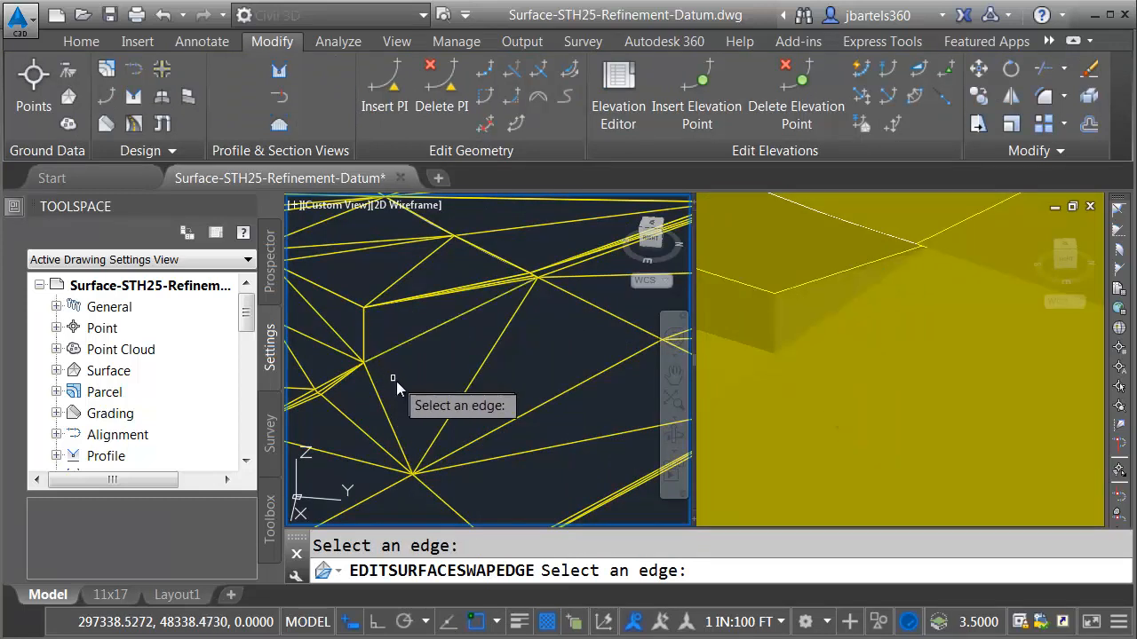
# Step: Swap the narrow triangle edge where the corner's edge lines converge at the neighbouring vertex, and check the corner in the shaded view
pyautogui.click(838, 365)
pyautogui.moveTo(838, 365)
pyautogui.keyDown('shift'); pyautogui.mouseDown(button='middle')
pyautogui.moveTo(855, 378)
pyautogui.moveTo(860, 366)
pyautogui.moveTo(837, 373)
pyautogui.mouseUp(button='middle'); pyautogui.keyUp('shift')
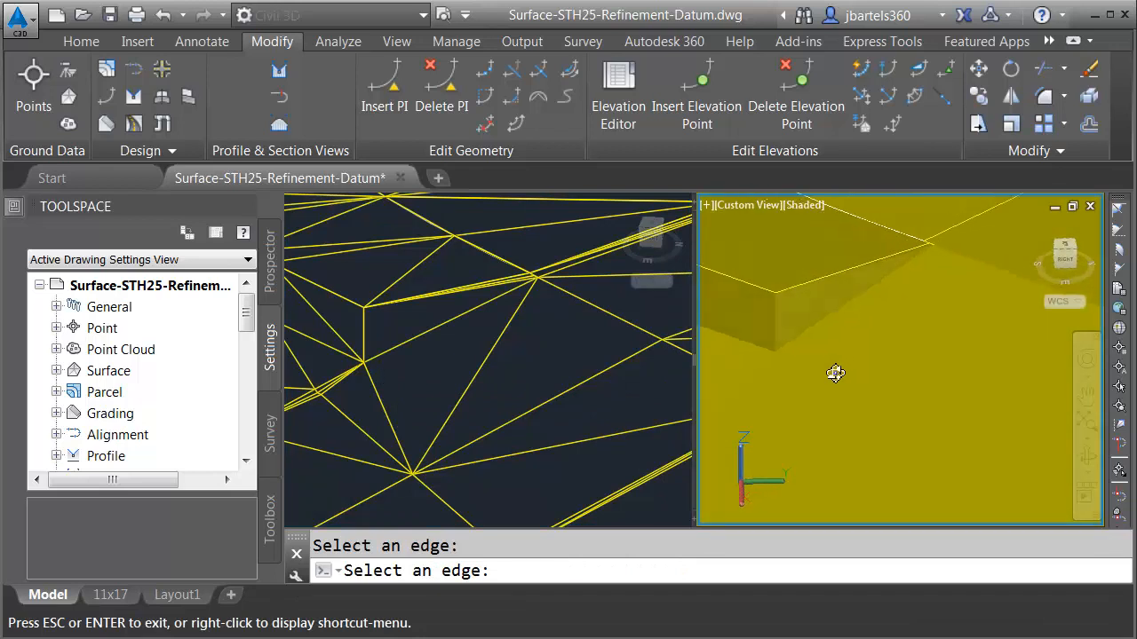
pyautogui.scroll(3, 936, 236)
pyautogui.keyDown('shift'); pyautogui.moveTo(934, 250); pyautogui.dragTo(957, 311, button='middle'); pyautogui.keyUp('shift')
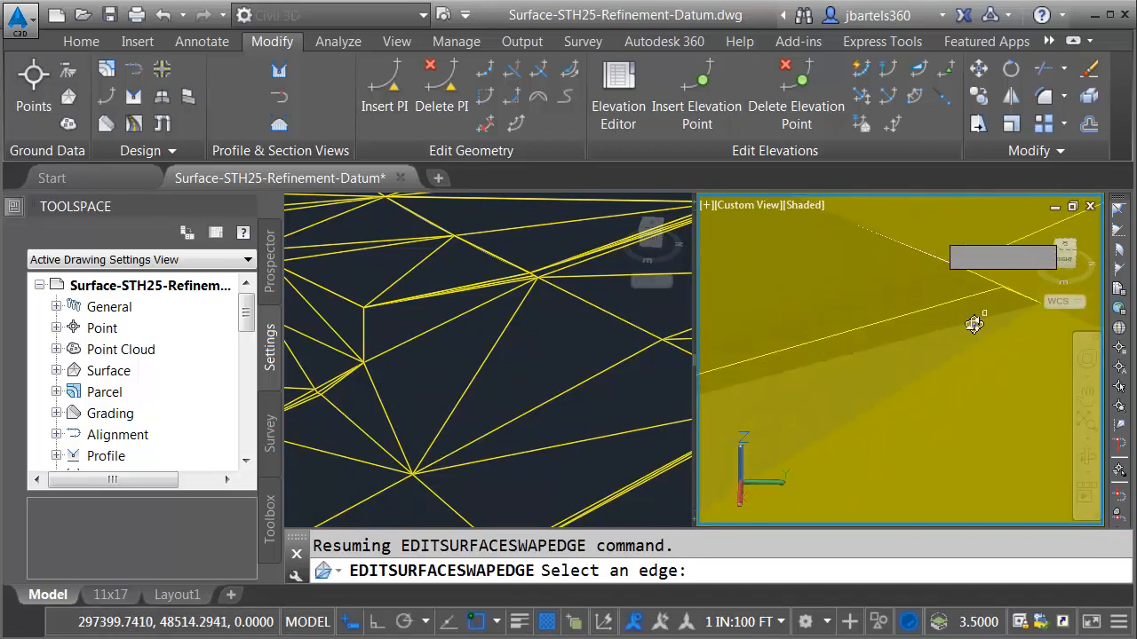
pyautogui.click(537, 327)
pyautogui.keyDown('shift'); pyautogui.moveTo(537, 321); pyautogui.dragTo(533, 272, button='middle'); pyautogui.keyUp('shift')
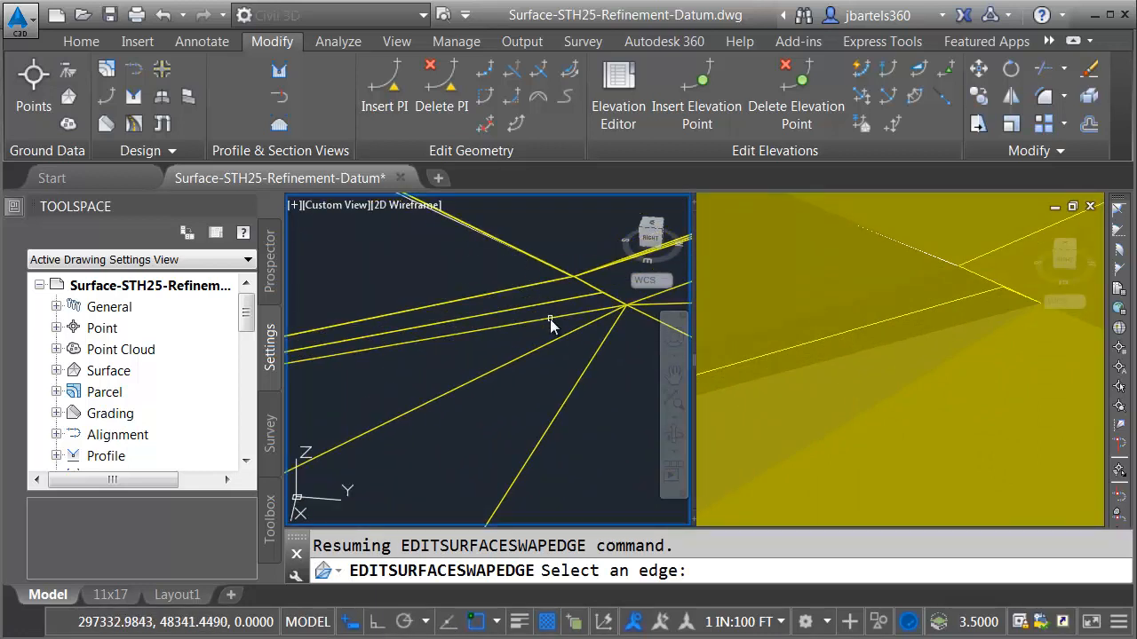
pyautogui.scroll(-5, 544, 340)
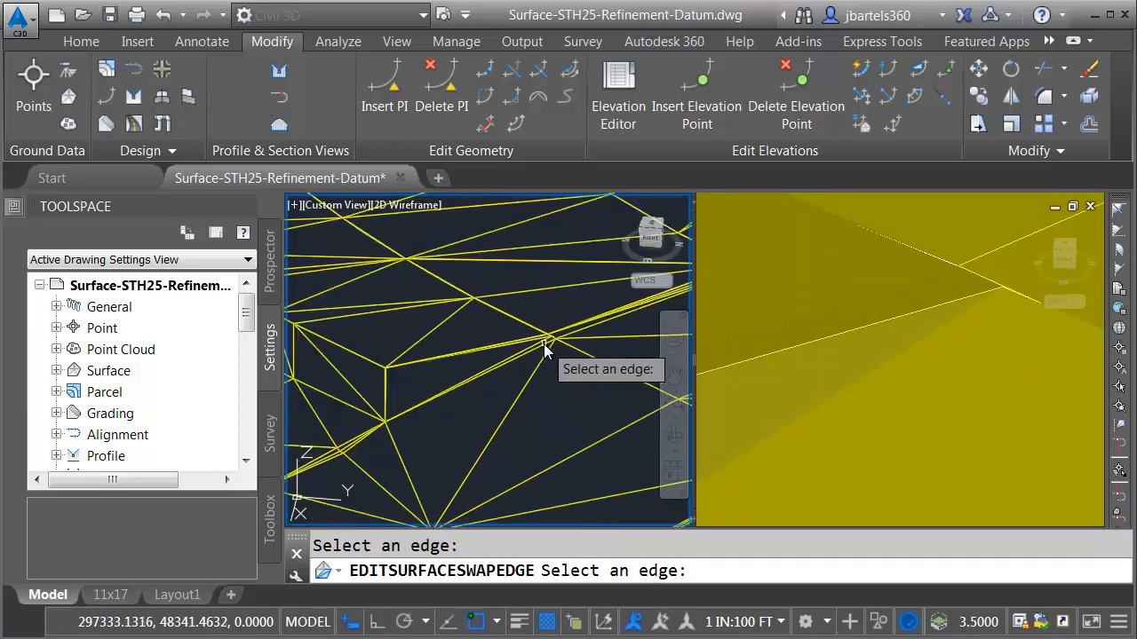
pyautogui.click(843, 380)
pyautogui.scroll(-5, 897, 371)
pyautogui.moveTo(846, 428)
pyautogui.mouseDown(button='middle')
pyautogui.moveTo(984, 337)
pyautogui.moveTo(938, 368)
pyautogui.moveTo(927, 348)
pyautogui.mouseUp(button='middle')
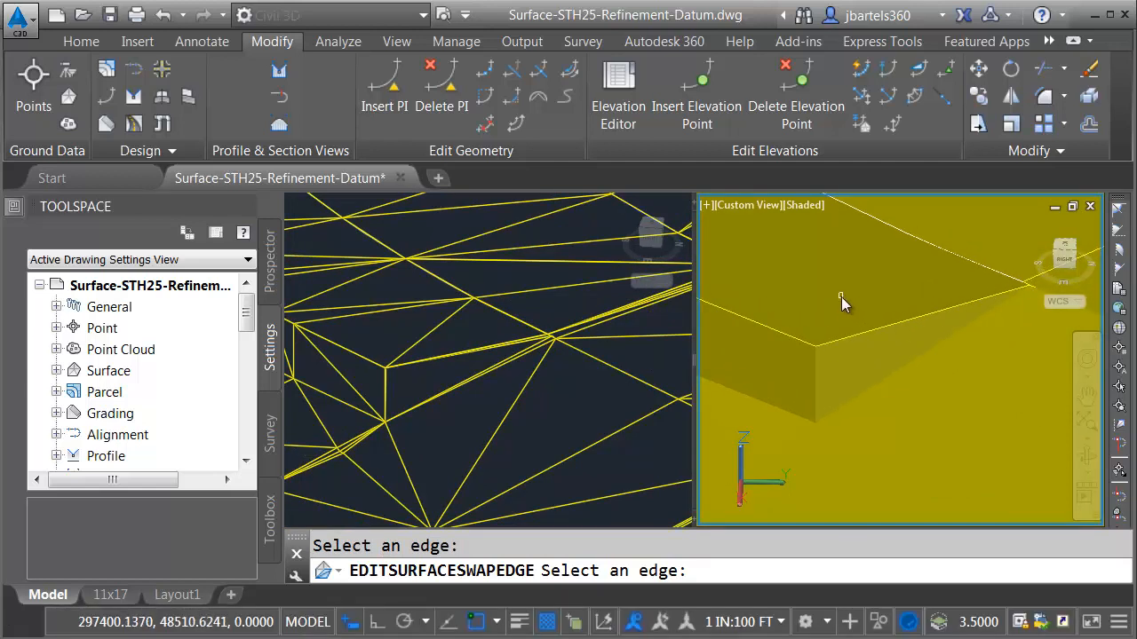
pyautogui.click(745, 292)
pyautogui.press('Escape')
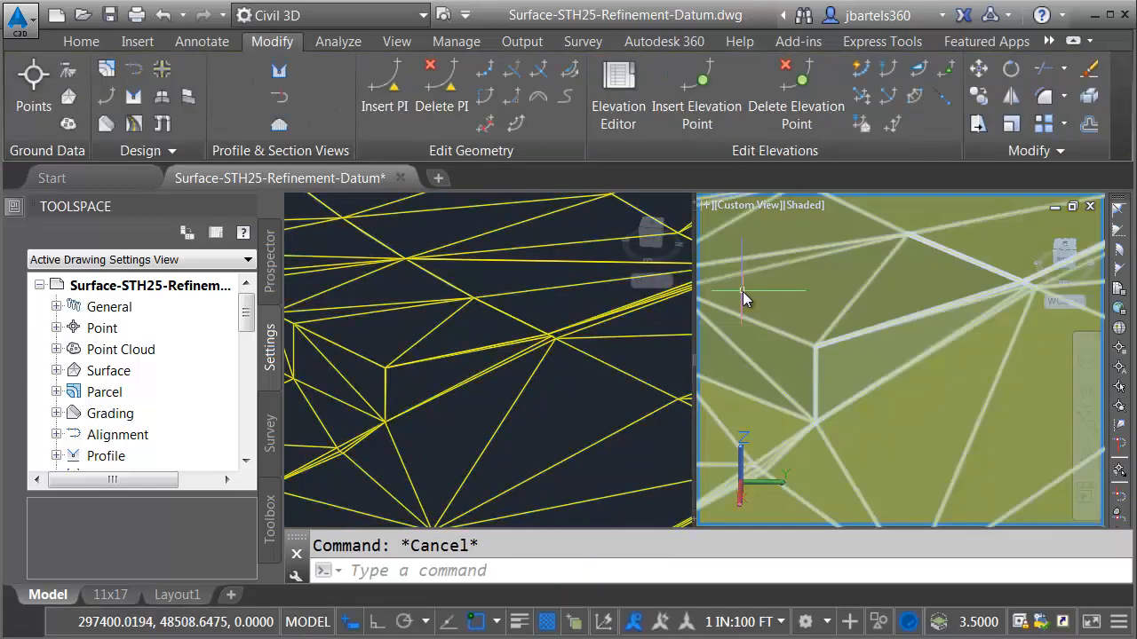
# Step: Change the viewport configuration to Single, keeping the shaded custom view
pyautogui.click(706, 206)
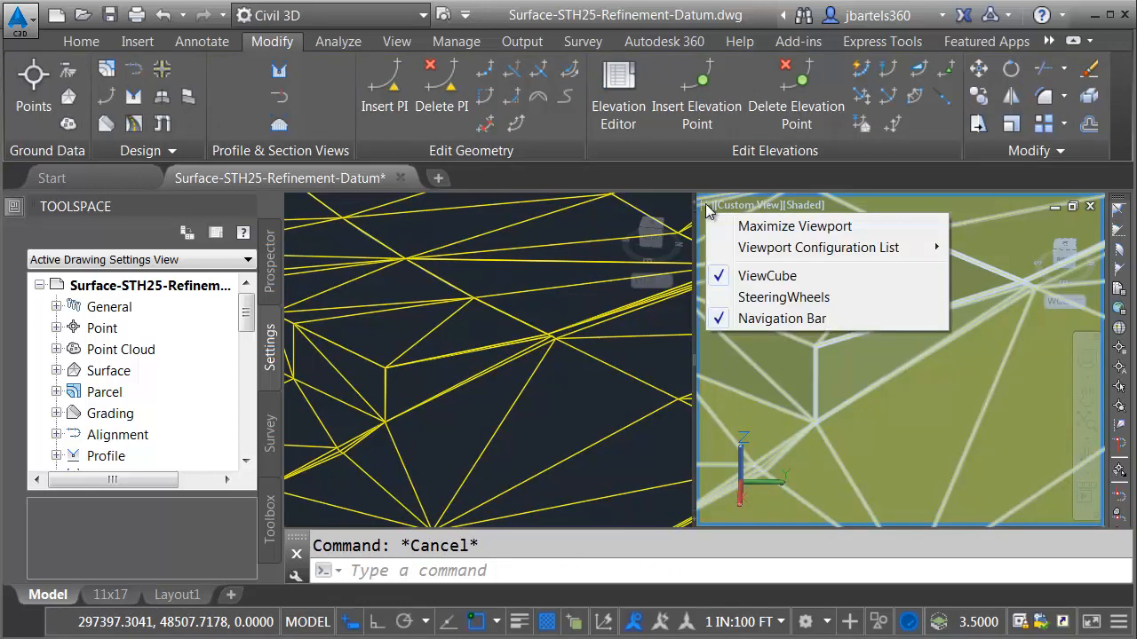
pyautogui.moveTo(723, 247)
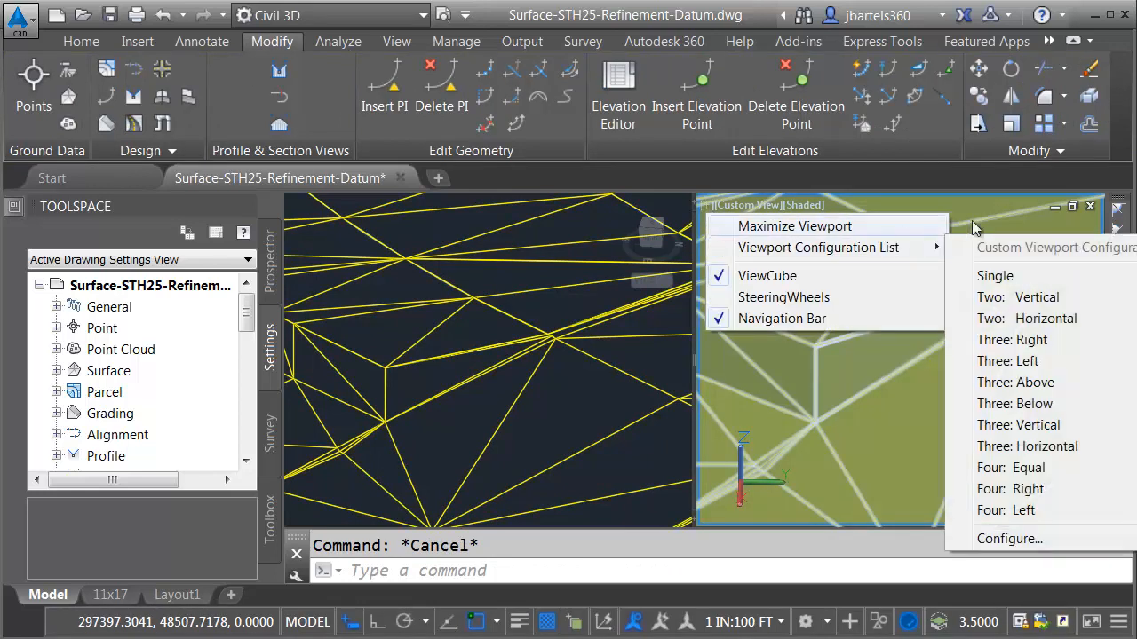
pyautogui.click(992, 276)
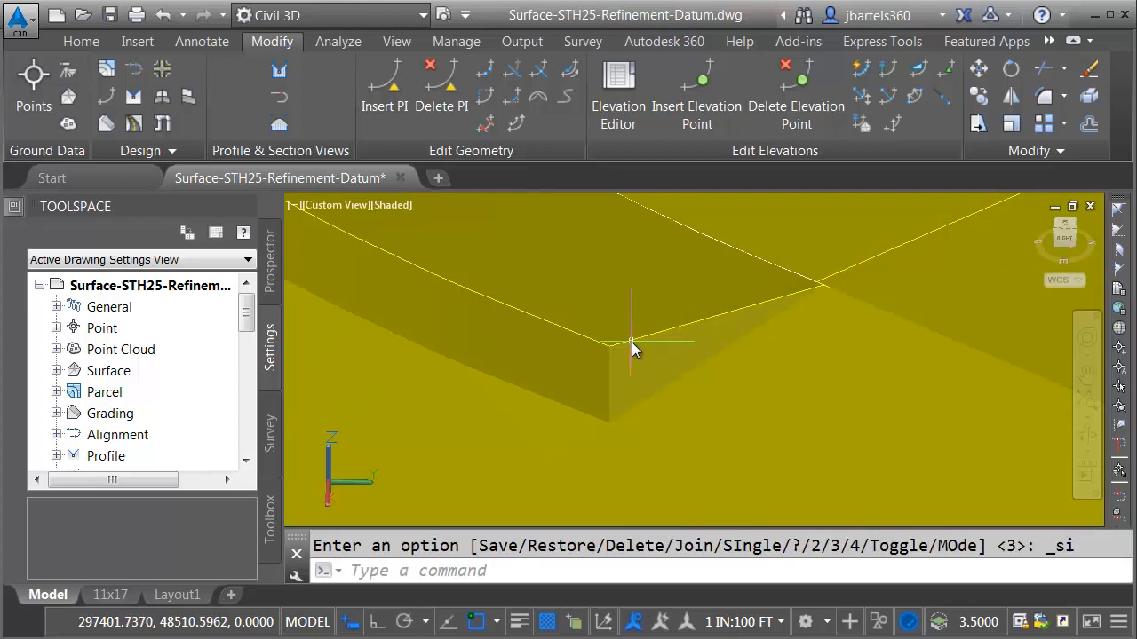